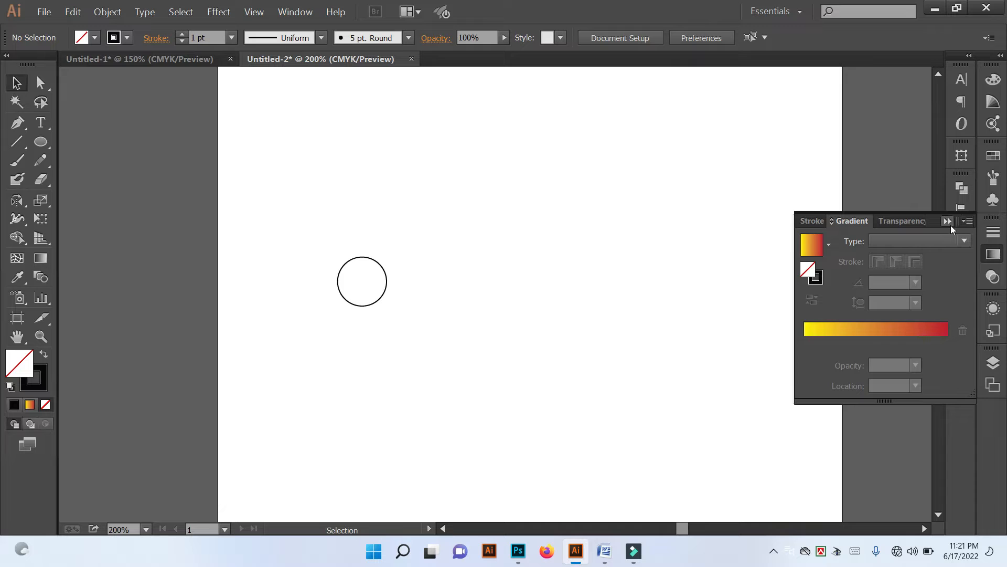
pyautogui.click(387, 283)
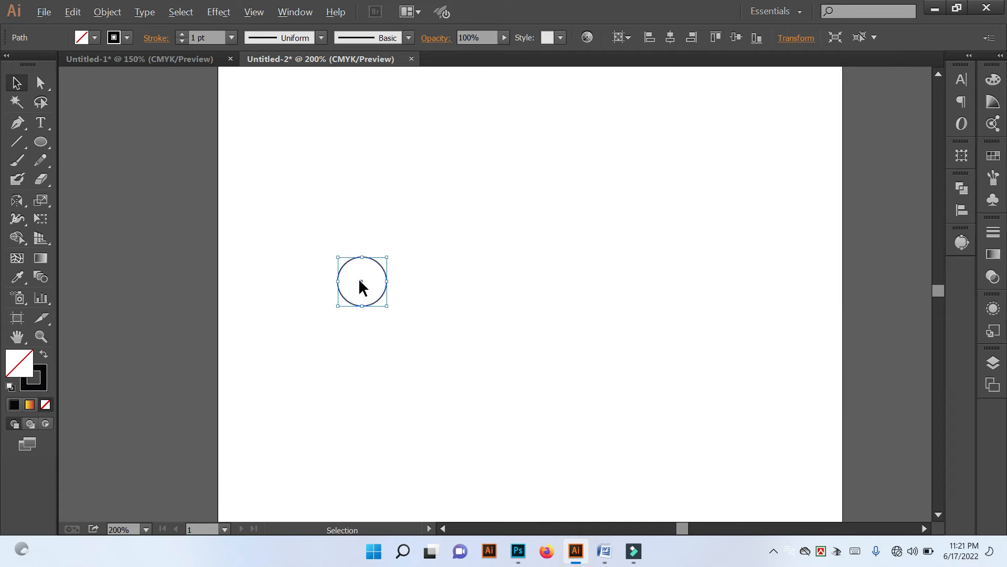
pyautogui.moveTo(411, 283); pyautogui.dragTo(412, 283)
pyautogui.moveTo(410, 283); pyautogui.dragTo(411, 282)
pyautogui.click(472, 275)
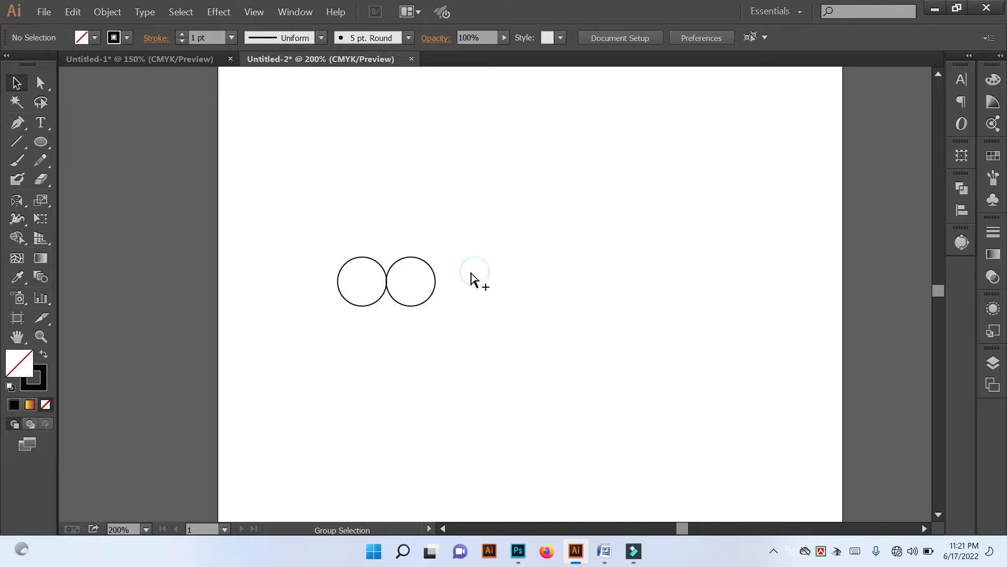
pyautogui.scroll(3, 410, 267)
pyautogui.scroll(2, 409, 267)
pyautogui.press('space')
pyautogui.moveTo(316, 316); pyautogui.dragTo(420, 323)
pyautogui.moveTo(386, 194); pyautogui.dragTo(514, 333)
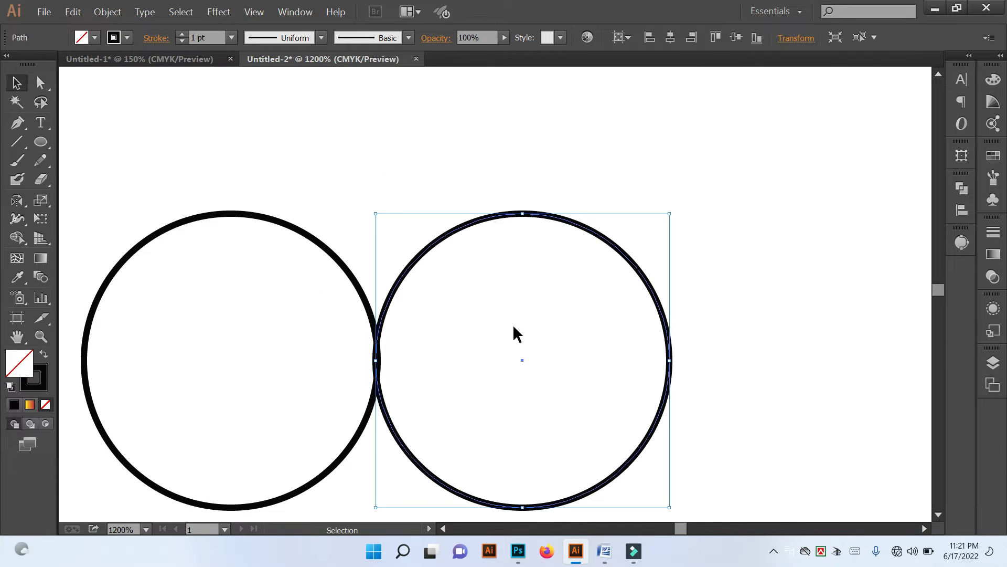
pyautogui.press('Delete')
# Switch to outline view and duplicate the circle horizontally so the copy touches the original's right edge.
pyautogui.press('space')
pyautogui.moveTo(357, 324); pyautogui.dragTo(442, 309)
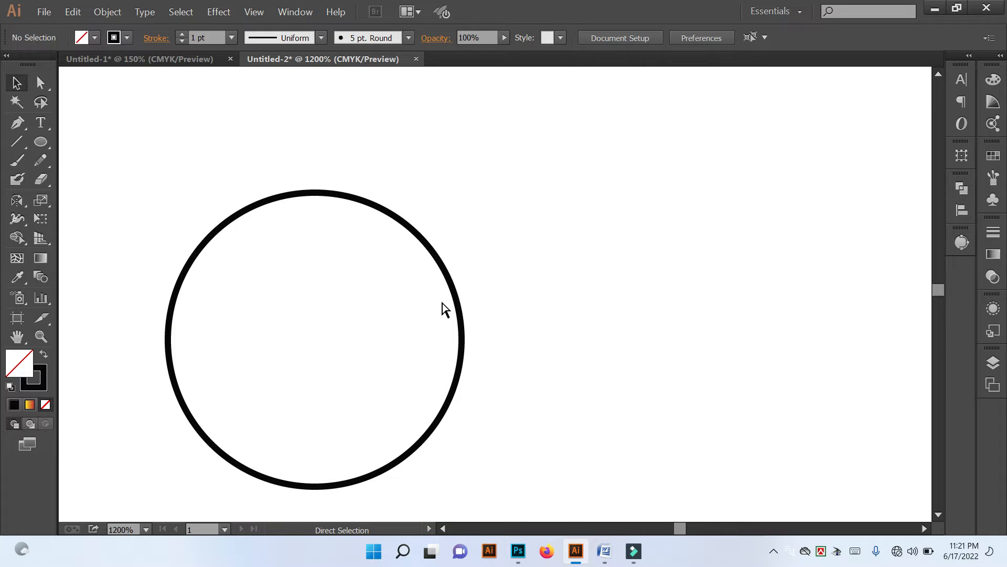
pyautogui.hotkey('ctrl', 'y')
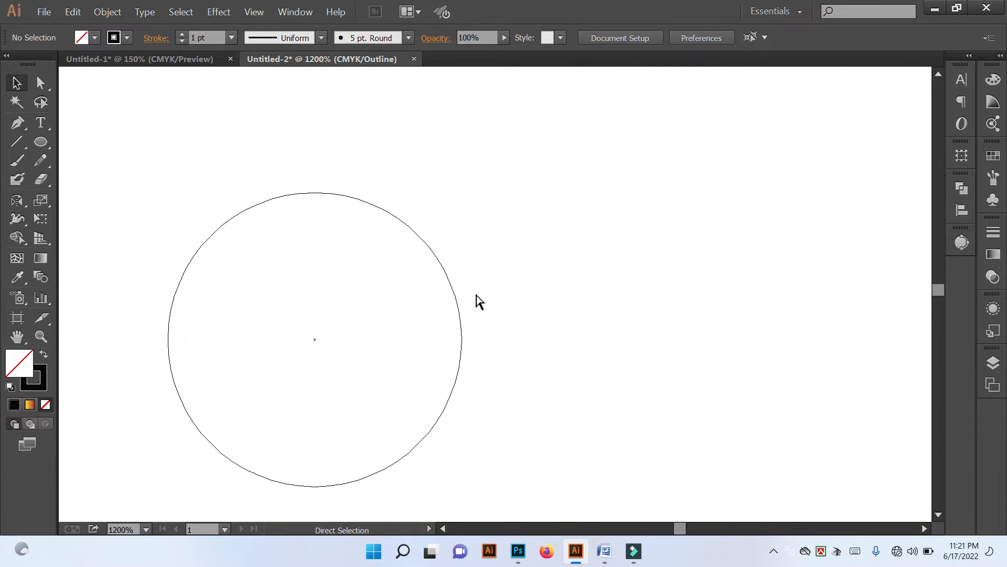
pyautogui.moveTo(481, 308); pyautogui.dragTo(445, 332)
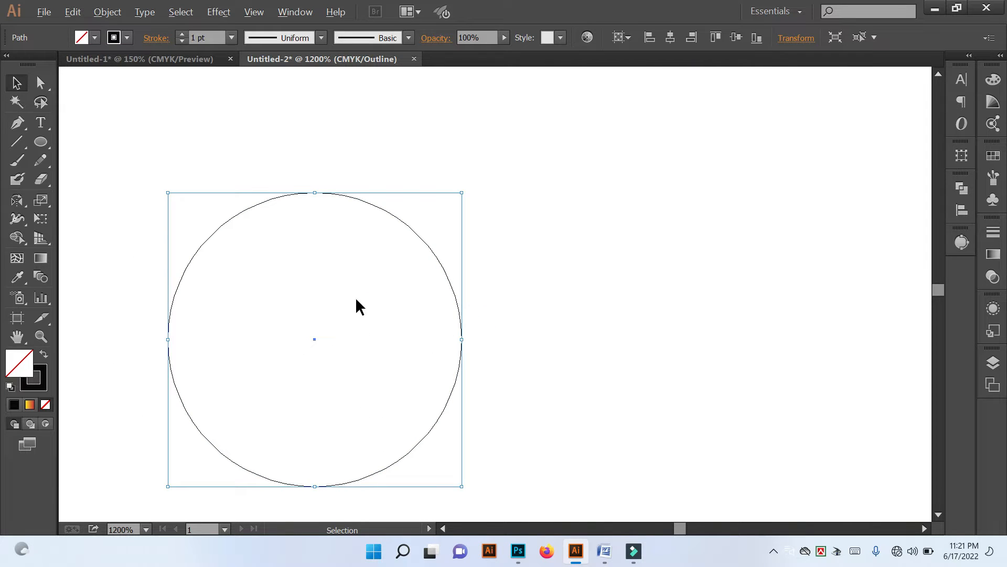
pyautogui.moveTo(315, 340); pyautogui.dragTo(608, 367)
pyautogui.press('a')
pyautogui.keyDown('alt'); pyautogui.scroll(-3, 609, 367); pyautogui.keyUp('alt')
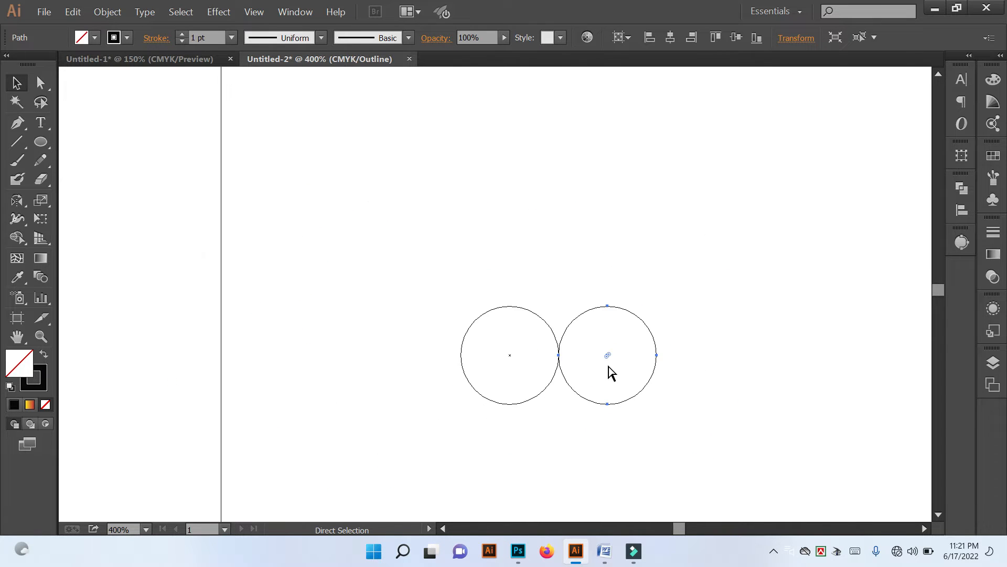
# Repeat the duplication until five touching circles form a row, and return to preview mode.
pyautogui.hotkey('ctrl', 'd')
pyautogui.hotkey('ctrl', 'd')
pyautogui.hotkey('ctrl', 'd')
pyautogui.keyDown('alt'); pyautogui.scroll(-1, 608, 367); pyautogui.keyUp('alt')
pyautogui.moveTo(611, 368); pyautogui.dragTo(512, 351)
pyautogui.press('Delete')
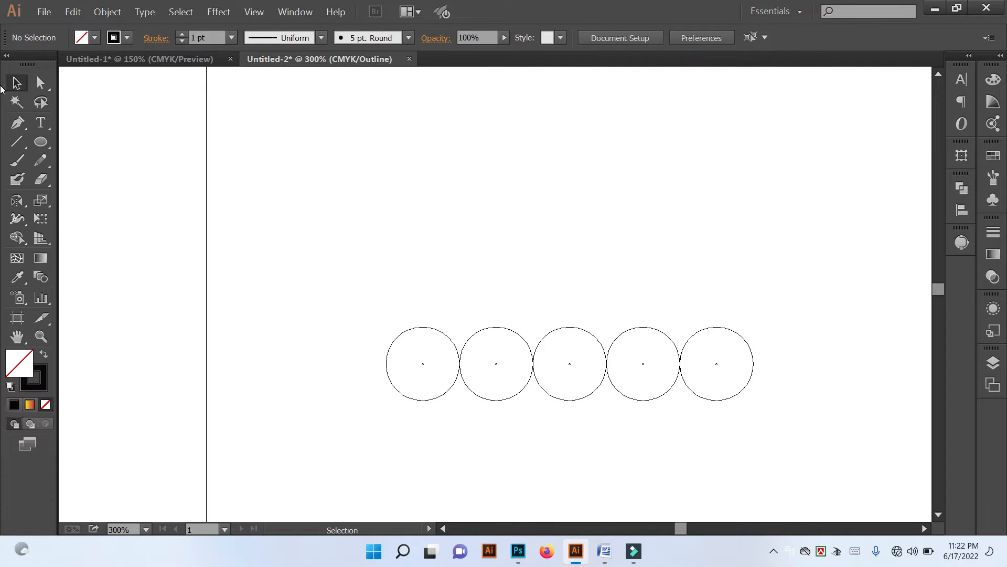
pyautogui.hotkey('ctrl', 'y')
pyautogui.click(397, 219)
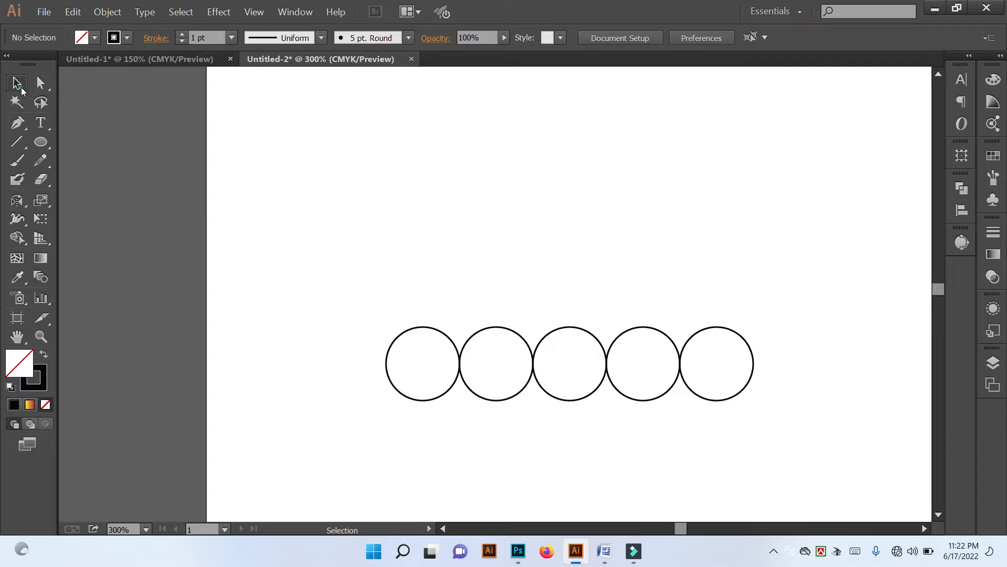
# Align the five circles with one another by their vertical centers.
pyautogui.moveTo(326, 283); pyautogui.dragTo(742, 471)
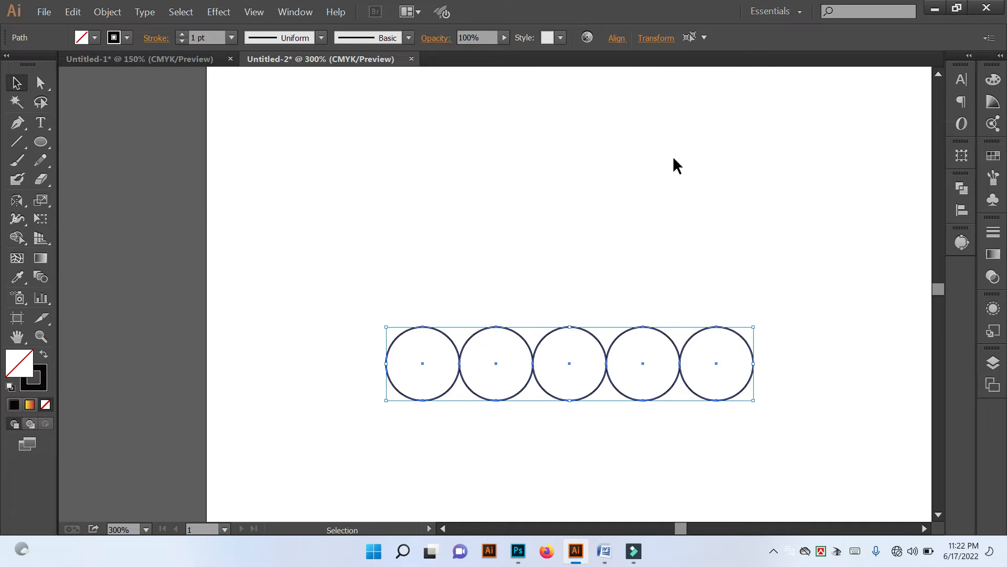
pyautogui.click(615, 44)
pyautogui.click(607, 168)
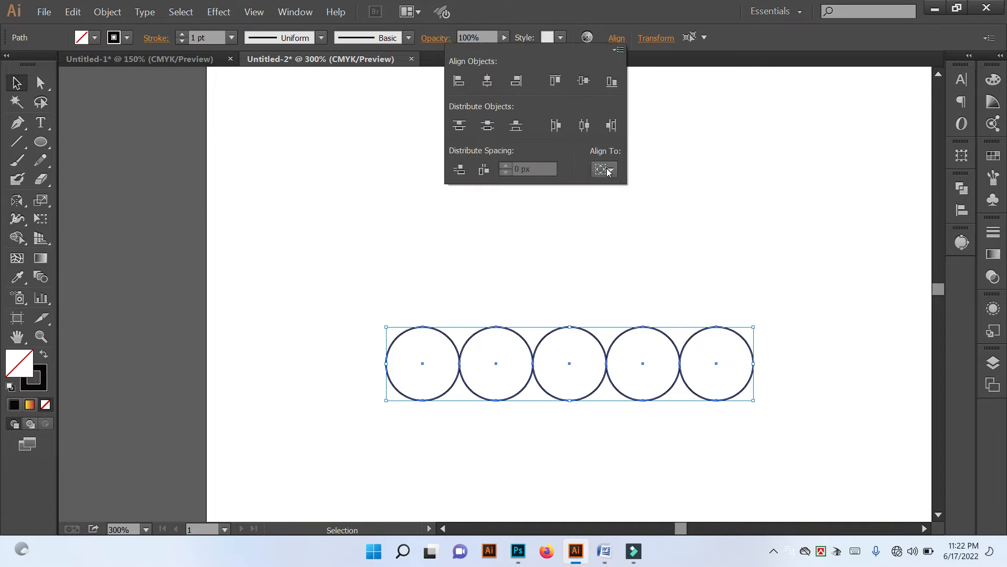
pyautogui.click(613, 205)
pyautogui.click(584, 79)
pyautogui.click(690, 260)
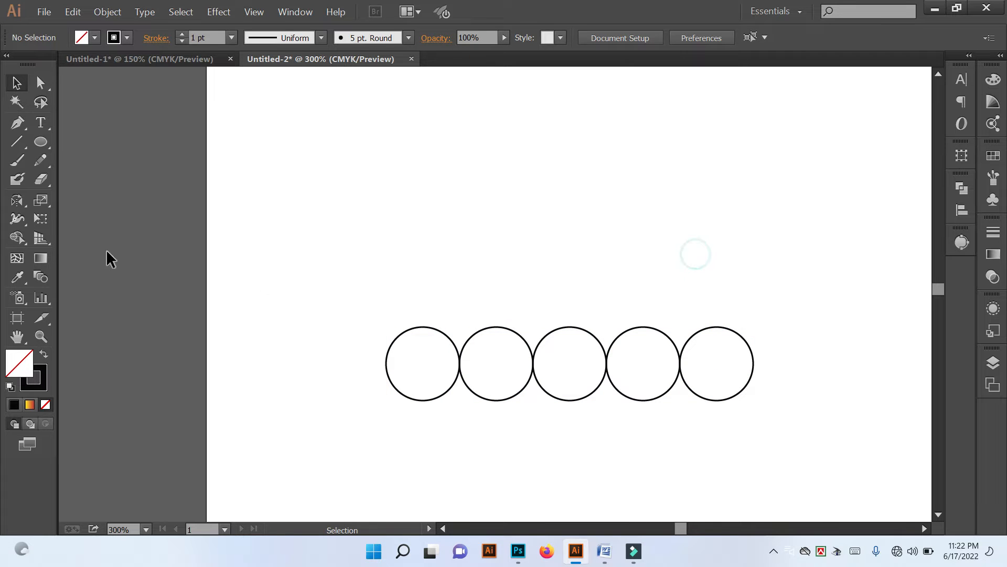
# Draw a horizontal line segment through the row of circles, extending past both ends.
pyautogui.click(16, 142)
pyautogui.moveTo(241, 360); pyautogui.dragTo(781, 360)
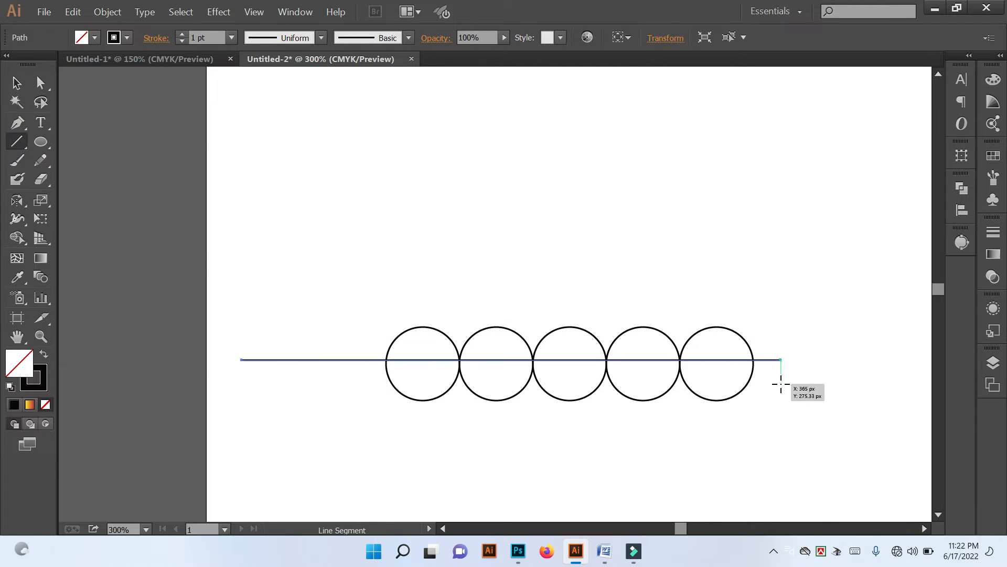
pyautogui.click(17, 82)
pyautogui.click(281, 283)
pyautogui.moveTo(315, 286); pyautogui.dragTo(694, 436)
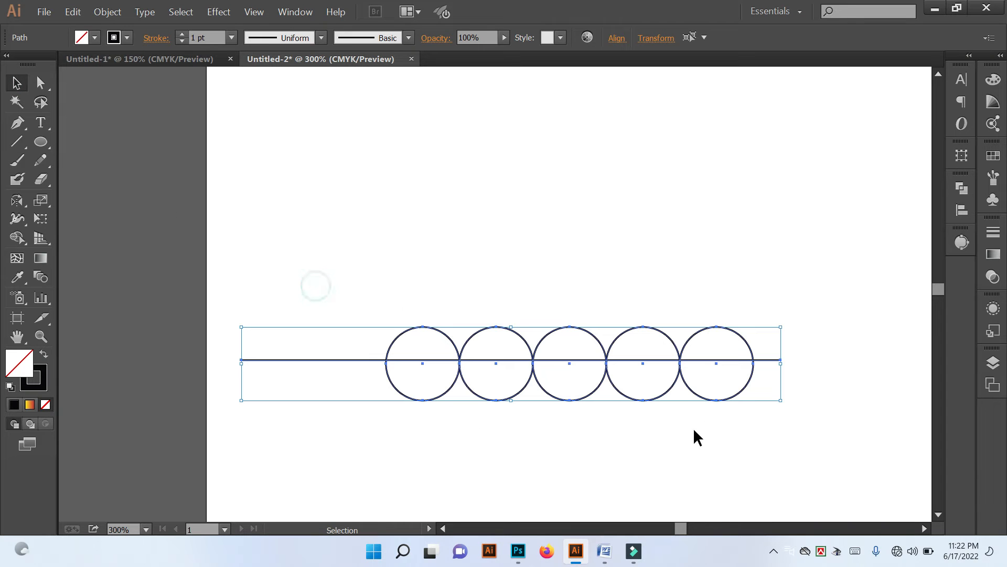
pyautogui.click(613, 38)
pyautogui.click(604, 169)
pyautogui.click(620, 209)
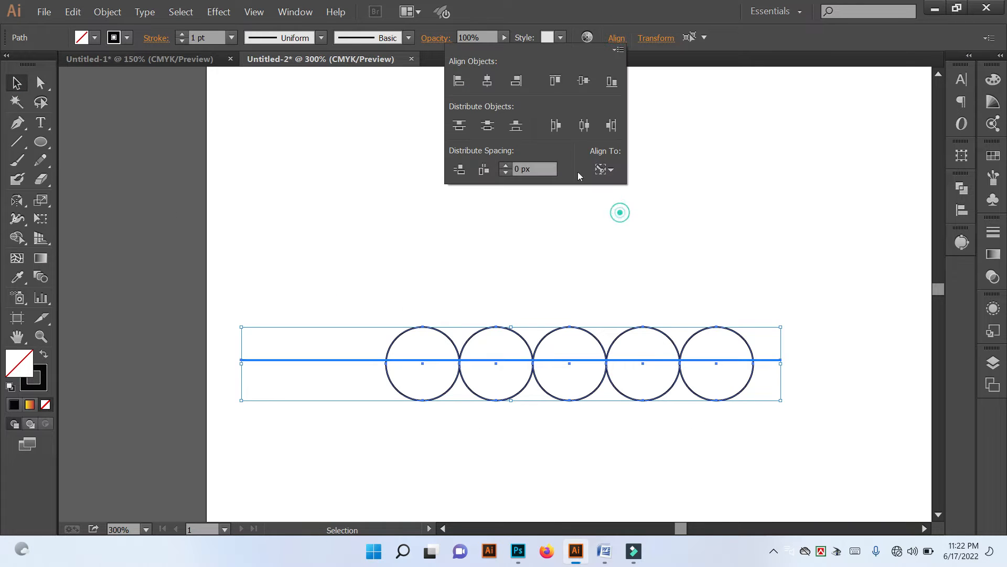
pyautogui.click(488, 82)
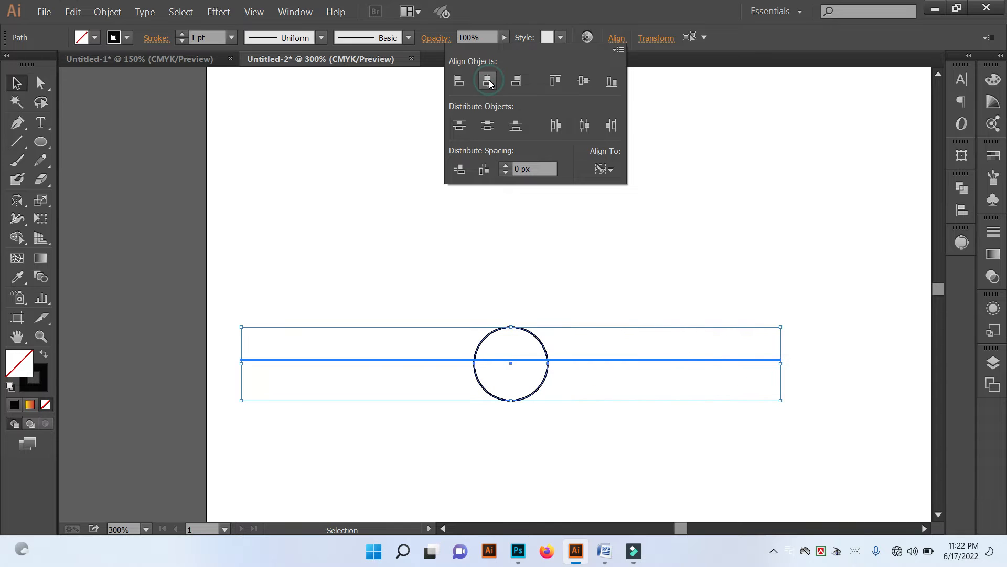
pyautogui.press('a')
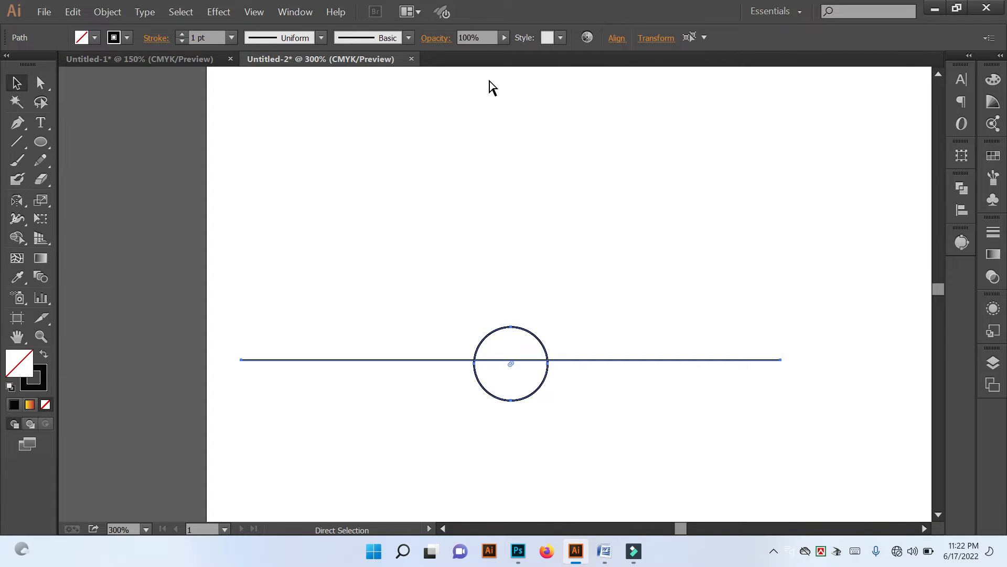
pyautogui.click(576, 231)
pyautogui.hotkey('ctrl', 'z')
# Group the five circles without the line.
pyautogui.press('v')
pyautogui.click(558, 239)
pyautogui.moveTo(367, 291); pyautogui.dragTo(729, 350)
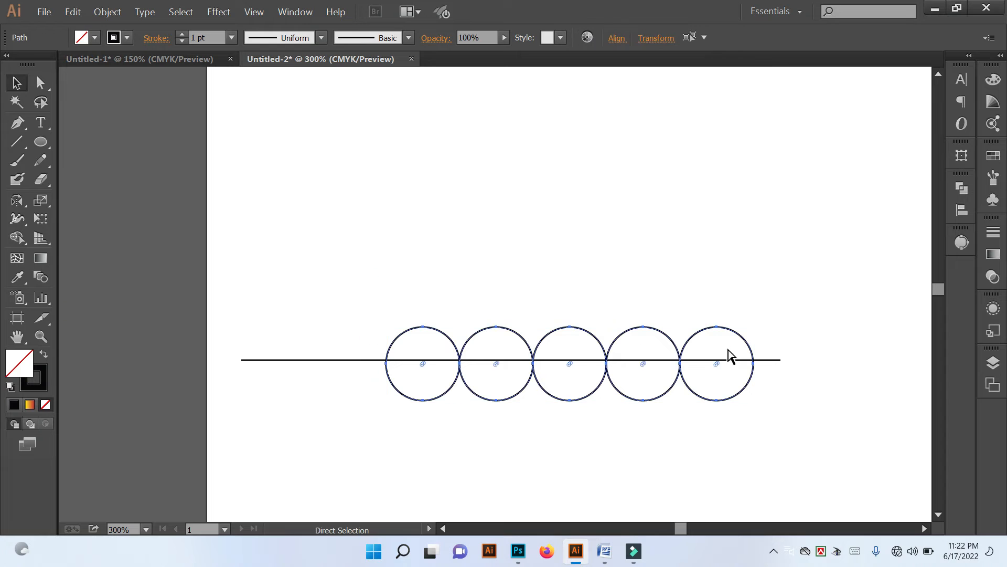
pyautogui.hotkey('ctrl', 't')
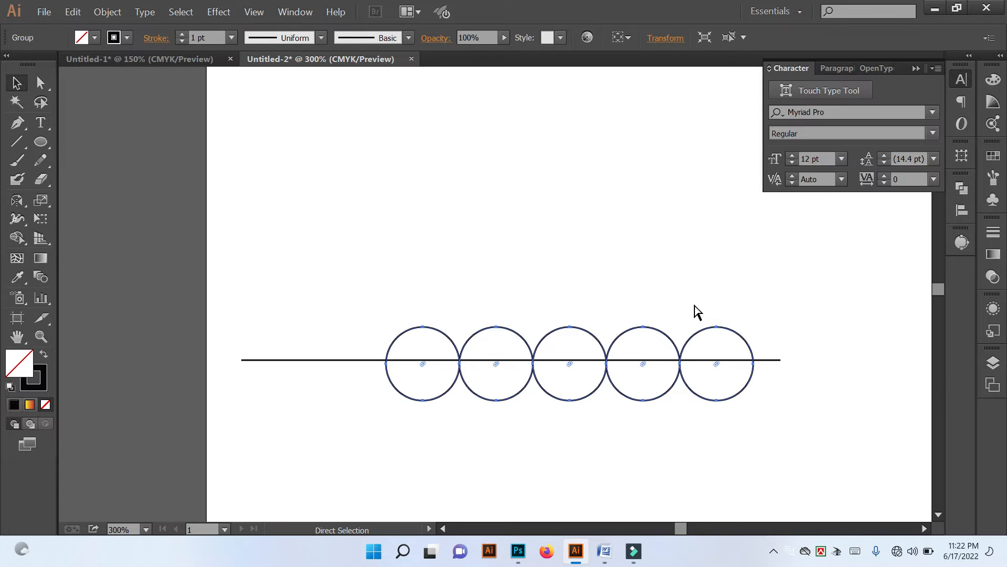
# Center the circle group on the line both horizontally and vertically, using a key object for alignment.
pyautogui.moveTo(391, 257); pyautogui.dragTo(703, 430)
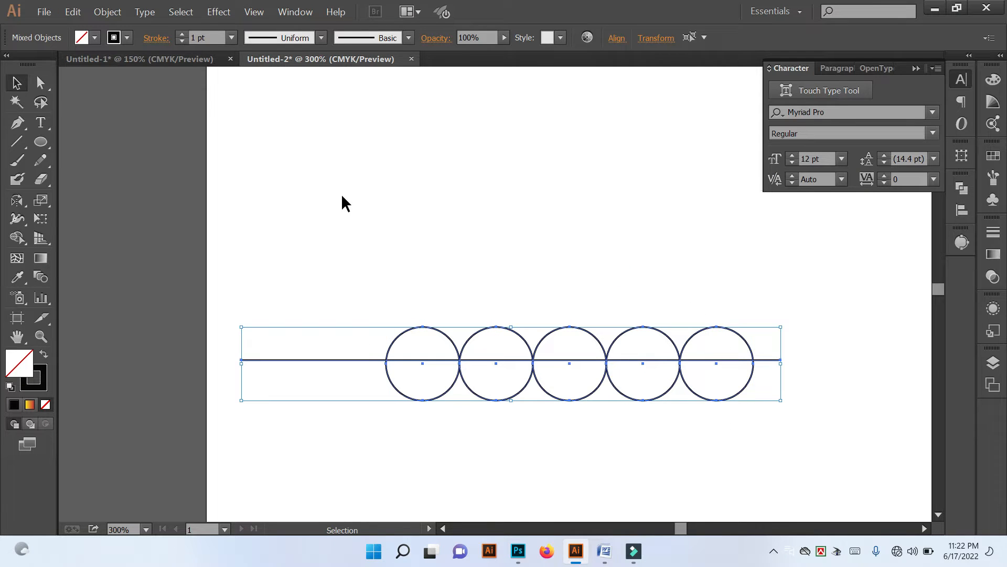
pyautogui.click(617, 38)
pyautogui.click(604, 169)
pyautogui.click(637, 210)
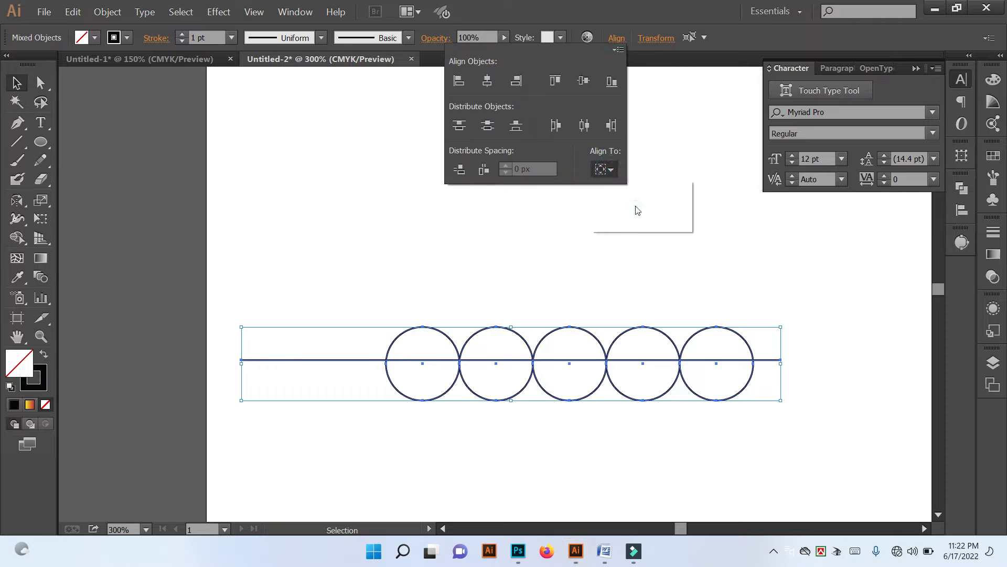
pyautogui.click(484, 84)
pyautogui.click(584, 82)
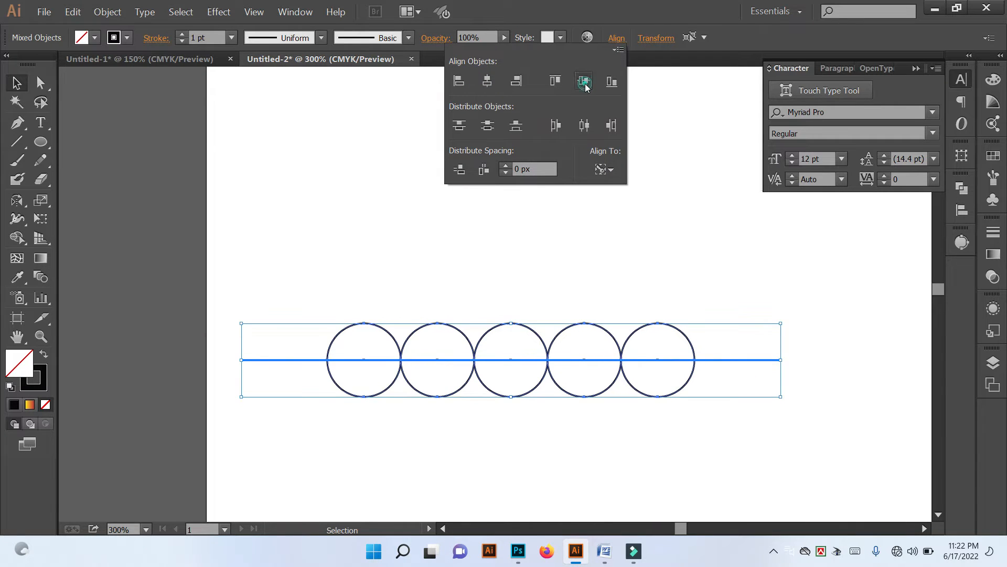
pyautogui.click(638, 222)
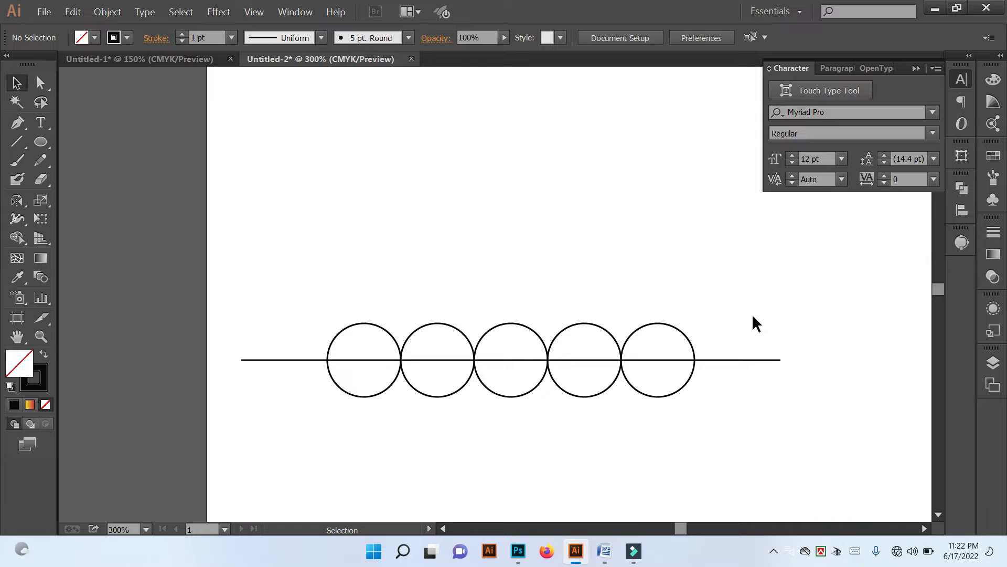
# Nudge the horizontal line slightly above the circles' centers.
pyautogui.moveTo(752, 315); pyautogui.dragTo(756, 370)
pyautogui.press('Up')
pyautogui.press('Up')
pyautogui.press('Up')
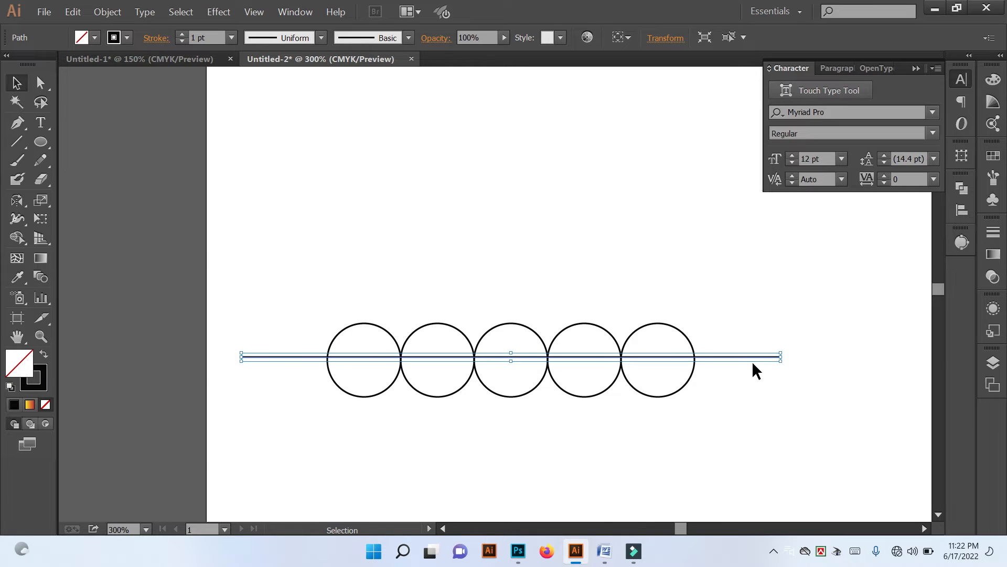
pyautogui.press('Up')
pyautogui.press('Up')
pyautogui.press('Down')
pyautogui.press('Down')
pyautogui.press('Down')
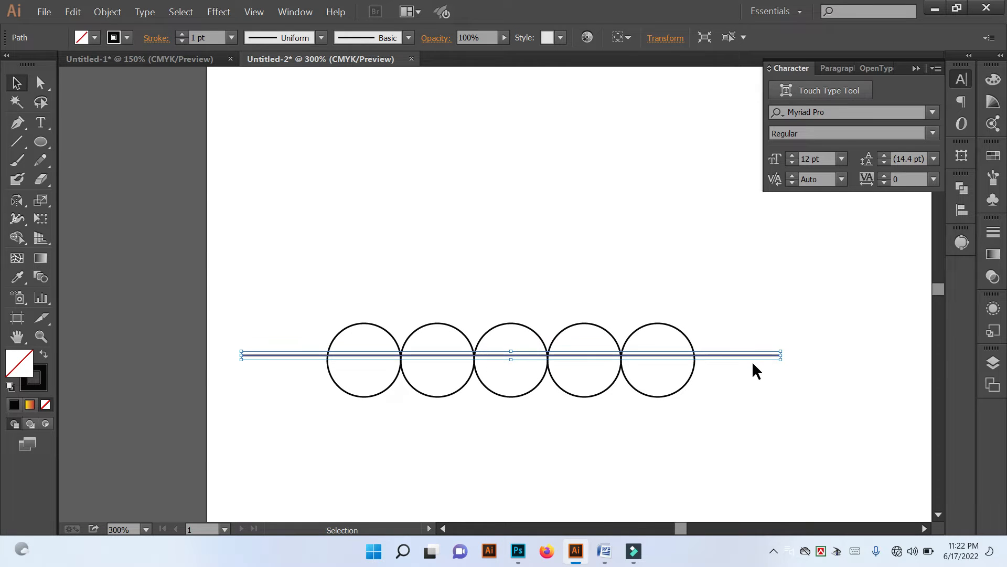
# Draw a large circle from the middle circle's center, enclosing the whole row of five circles.
pyautogui.click(653, 278)
pyautogui.moveTo(264, 215); pyautogui.dragTo(752, 428)
pyautogui.click(40, 141)
pyautogui.moveTo(512, 360); pyautogui.dragTo(561, 355)
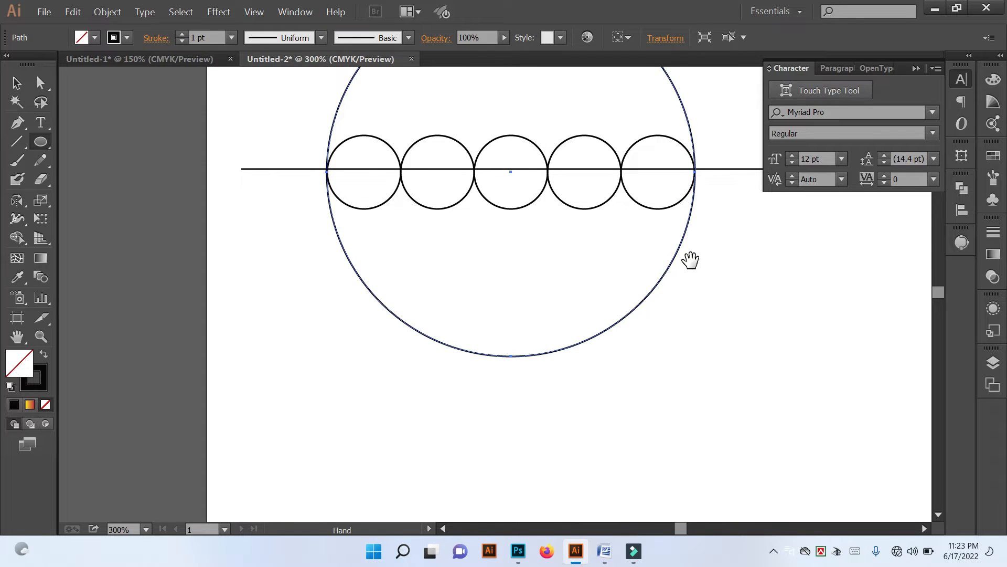
pyautogui.moveTo(690, 261); pyautogui.dragTo(732, 427)
pyautogui.click(17, 83)
pyautogui.click(407, 177)
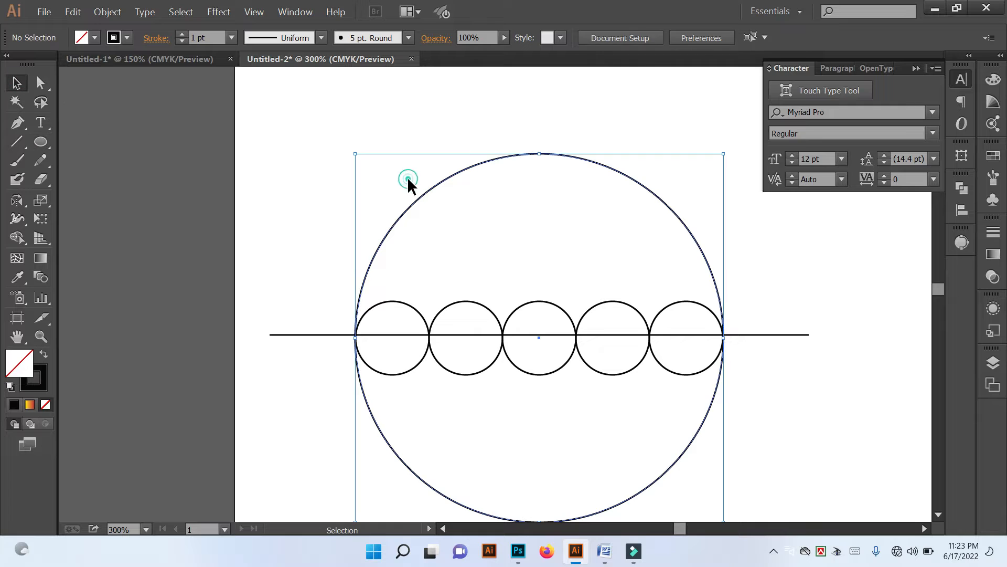
pyautogui.moveTo(282, 185); pyautogui.dragTo(753, 427)
pyautogui.click(653, 398)
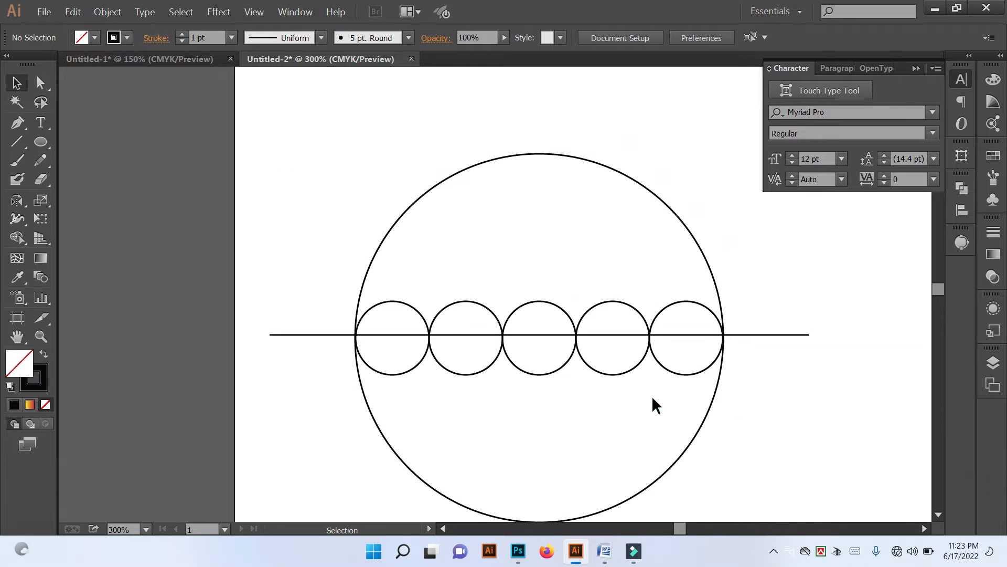
# Delete the large circle that encloses the row.
pyautogui.click(16, 124)
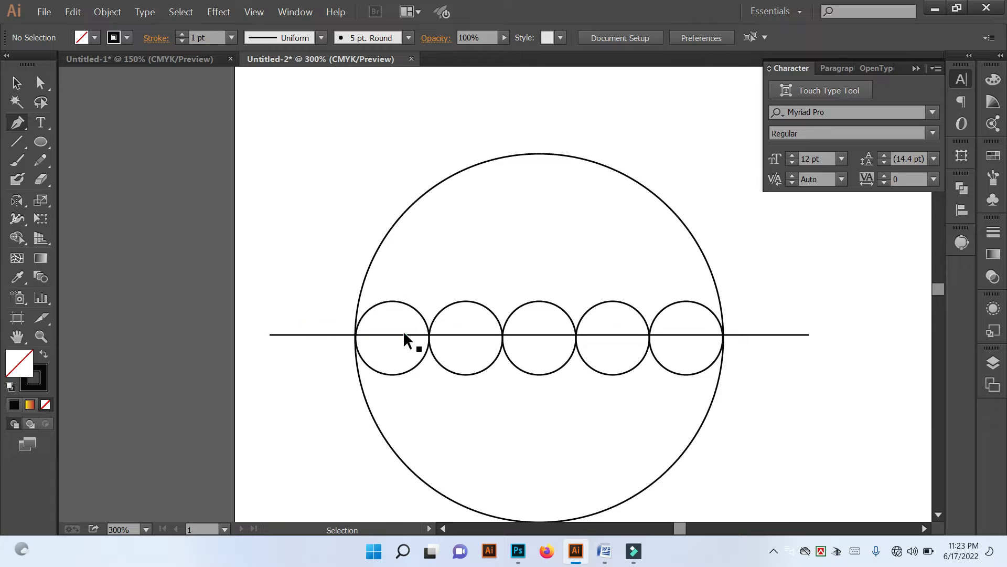
pyautogui.click(17, 82)
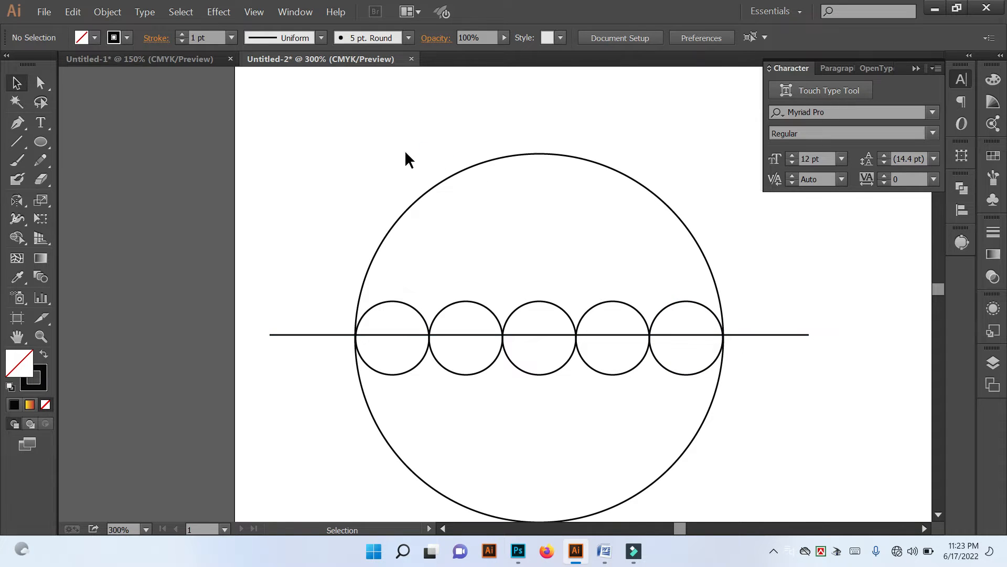
pyautogui.moveTo(405, 150); pyautogui.dragTo(638, 226)
pyautogui.press('Delete')
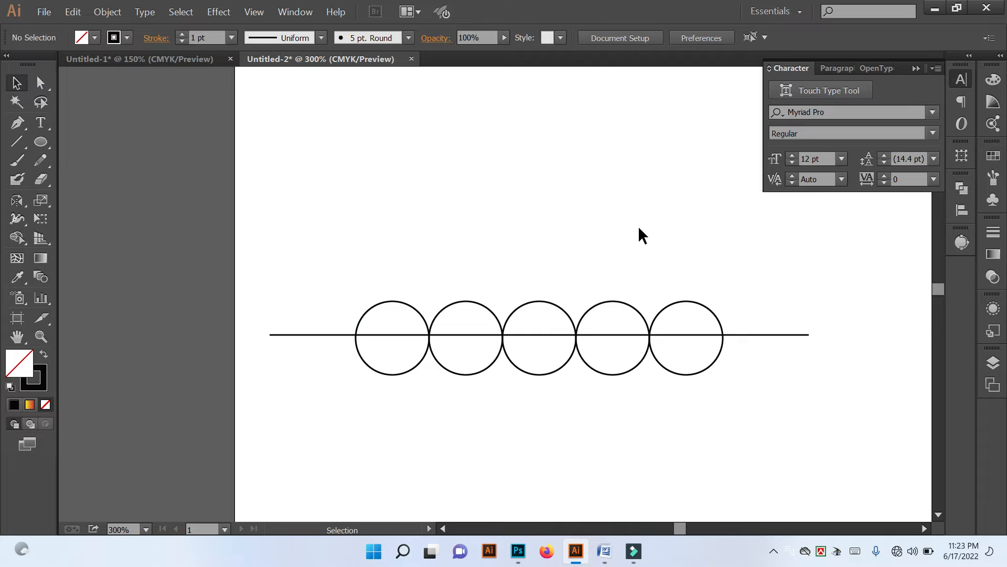
# Ungroup the row of five circles.
pyautogui.moveTo(777, 366); pyautogui.dragTo(775, 366)
pyautogui.click(744, 346)
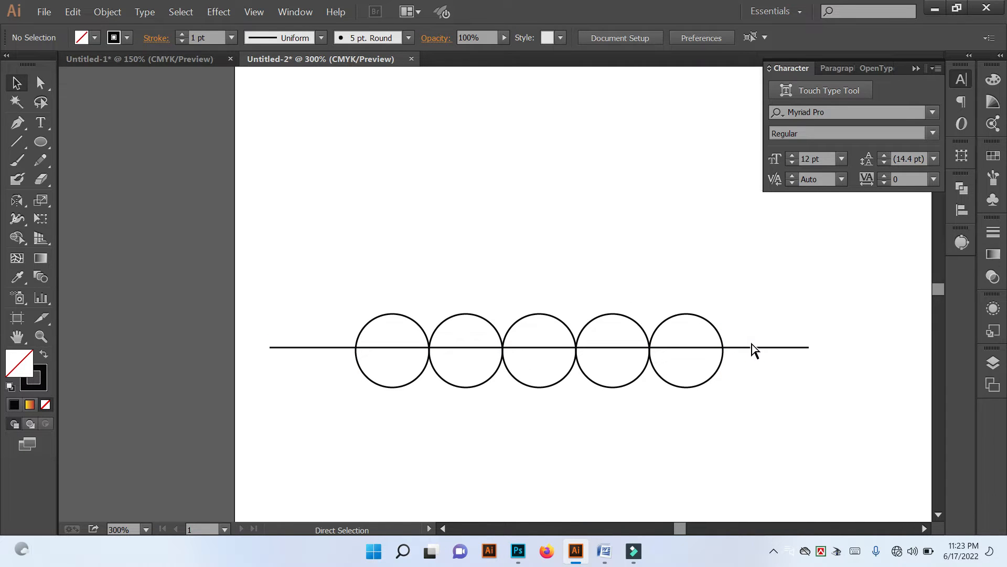
pyautogui.scroll(2, 753, 348)
pyautogui.moveTo(668, 322); pyautogui.dragTo(470, 257)
pyautogui.rightClick(472, 257)
pyautogui.click(528, 334)
pyautogui.click(580, 351)
# Duplicate the rightmost circle horizontally so the copy touches it as the sixth circle in the row.
pyautogui.click(496, 265)
pyautogui.moveTo(492, 276); pyautogui.dragTo(682, 274)
pyautogui.click(600, 265)
pyautogui.scroll(-2, 600, 266)
# Nudge the horizontal line slightly to the right across the six circles.
pyautogui.press('space')
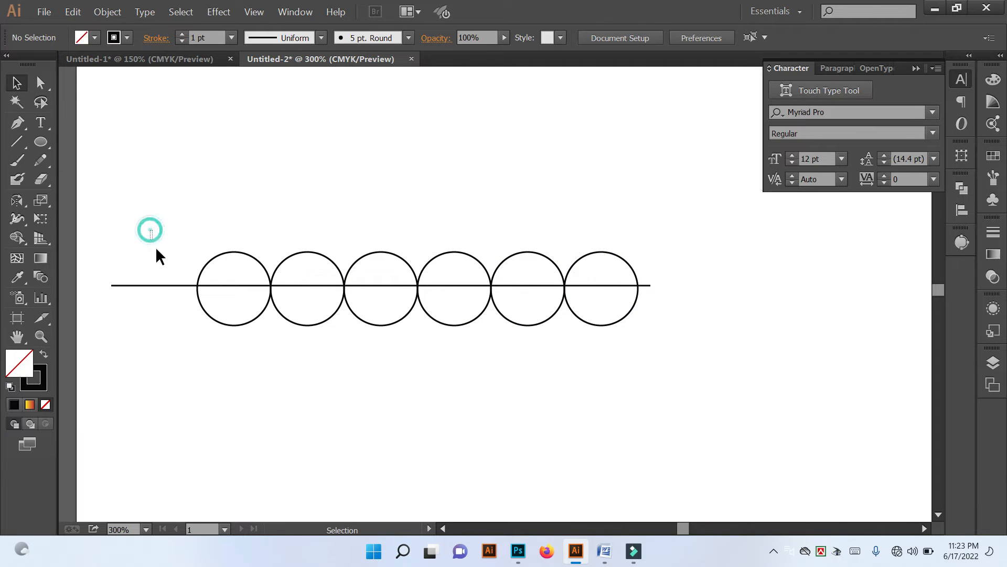
pyautogui.press('Right')
pyautogui.press('Right')
pyautogui.press('Right')
pyautogui.press('Right')
pyautogui.press('Right')
pyautogui.click(216, 189)
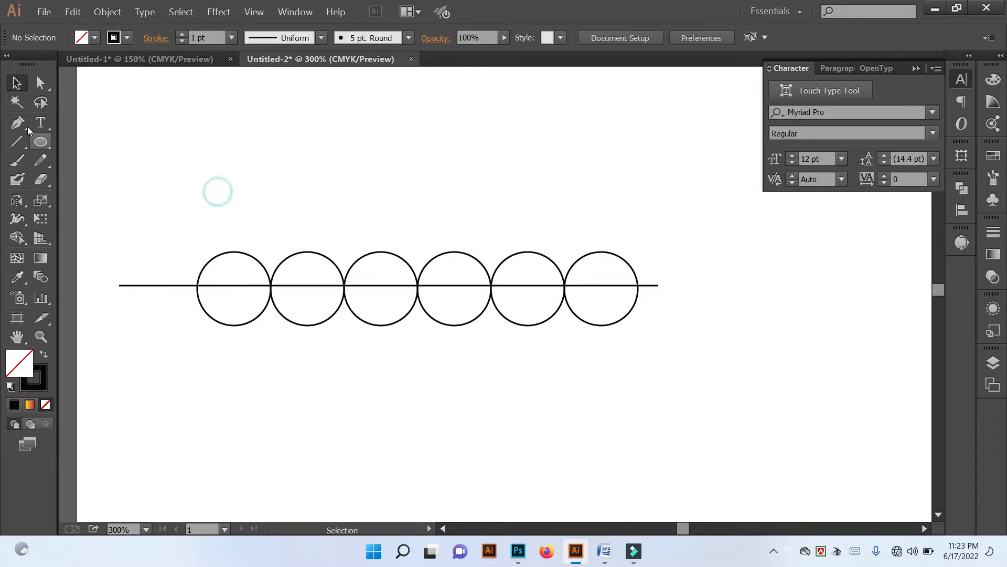
pyautogui.click(157, 131)
pyautogui.moveTo(118, 137); pyautogui.dragTo(682, 385)
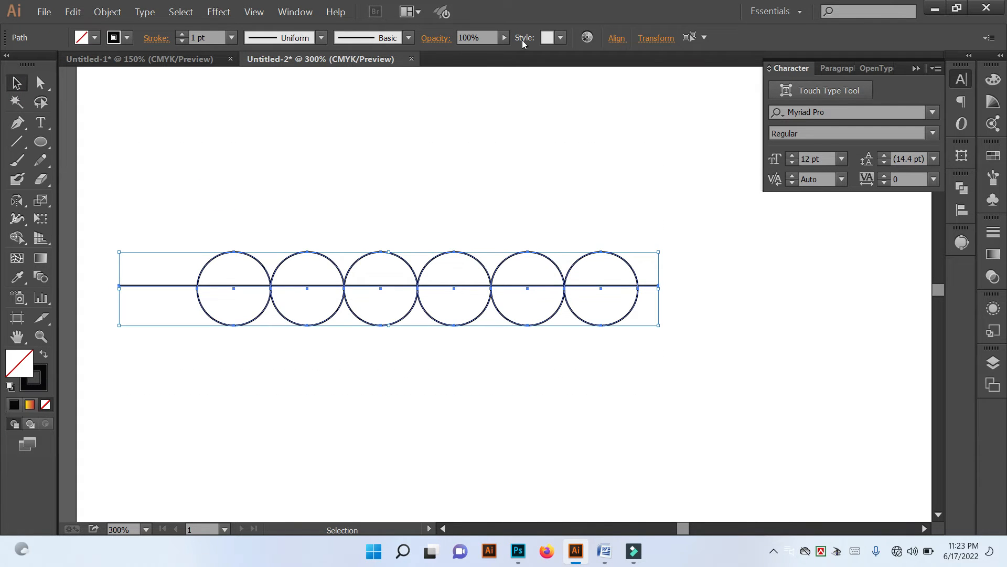
pyautogui.click(214, 221)
pyautogui.moveTo(200, 218); pyautogui.dragTo(672, 320)
pyautogui.click(686, 326)
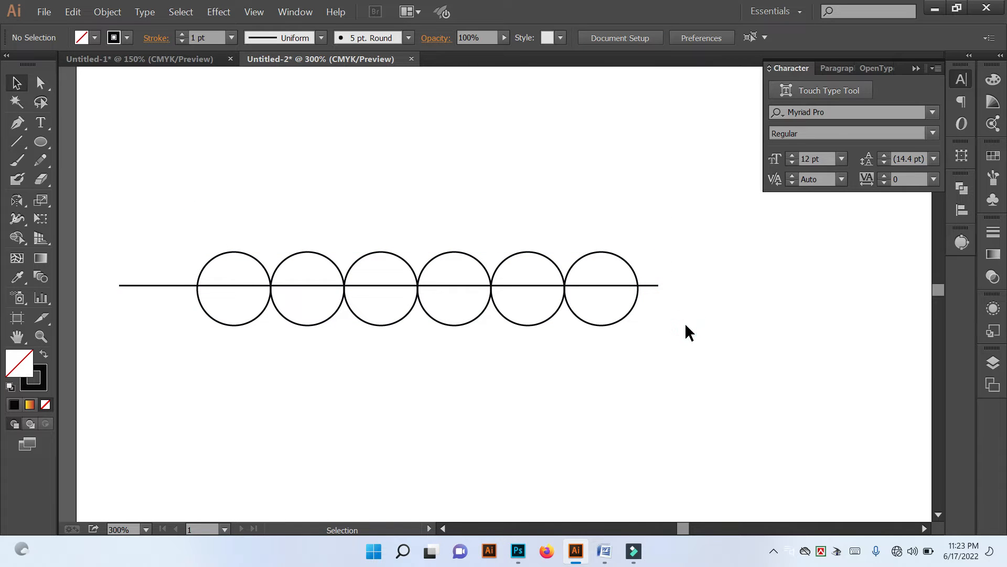
# Draw a large circle centred on the row's midpoint, enclosing all six small circles and touching the outer edges of the row.
pyautogui.click(41, 142)
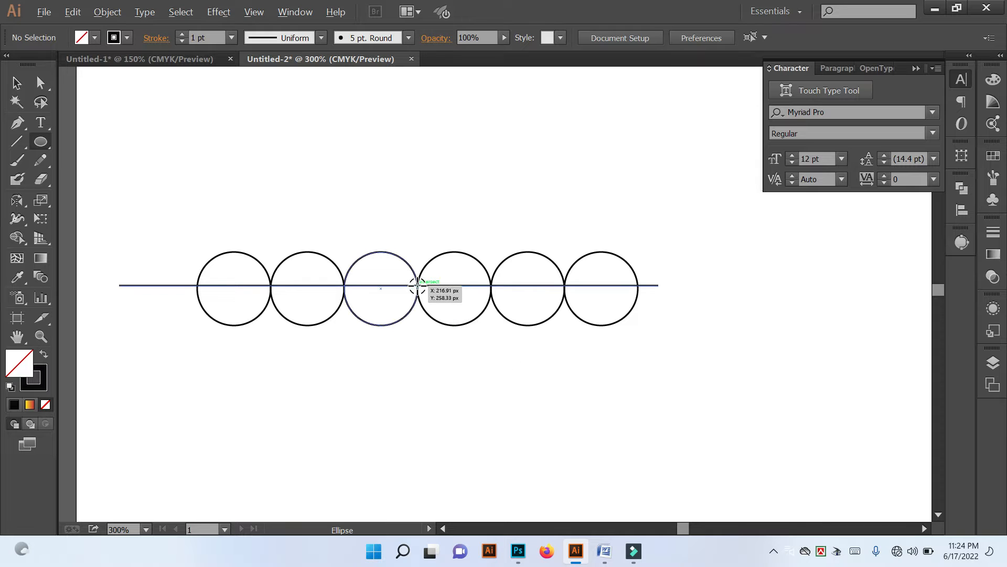
pyautogui.moveTo(418, 285)
pyautogui.mouseDown()
pyautogui.moveTo(462, 419)
pyautogui.moveTo(520, 506)
pyautogui.mouseUp()
pyautogui.click(17, 82)
pyautogui.click(478, 227)
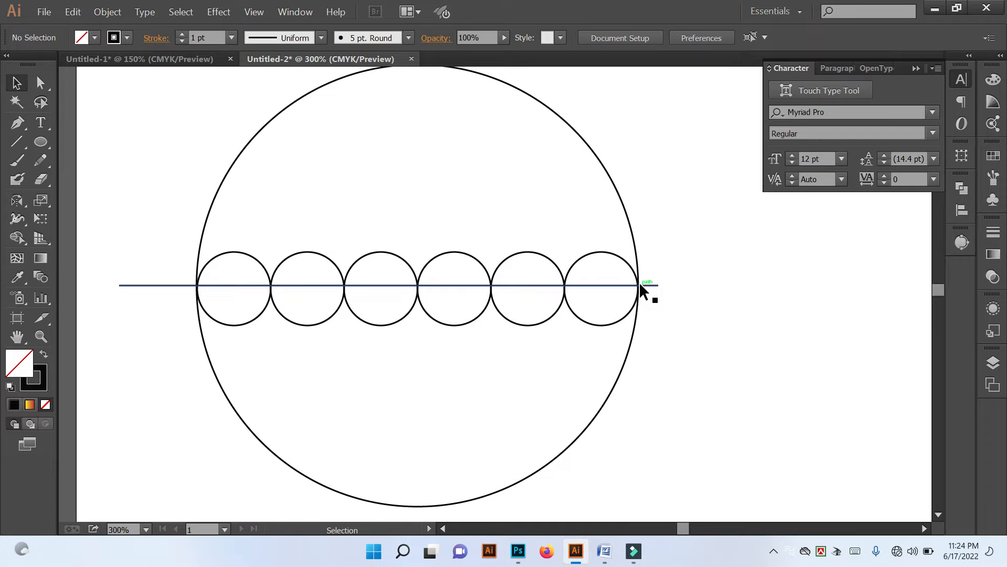
# Draw a vertical line through the large circle's centre, extending past its lower edge.
pyautogui.scroll(2, 277, 223)
pyautogui.scroll(1, 278, 225)
pyautogui.press('\\')
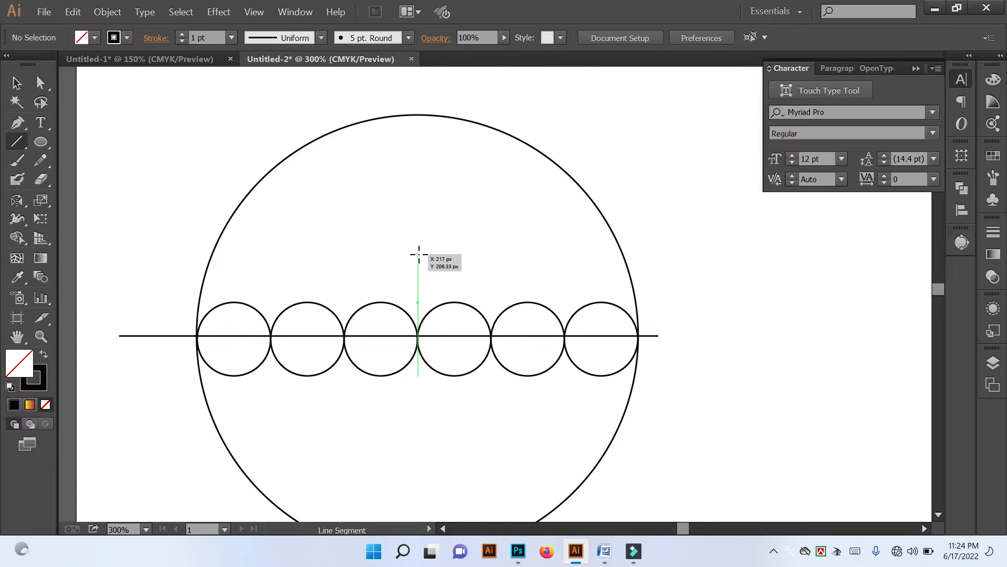
pyautogui.moveTo(418, 254); pyautogui.dragTo(421, 500)
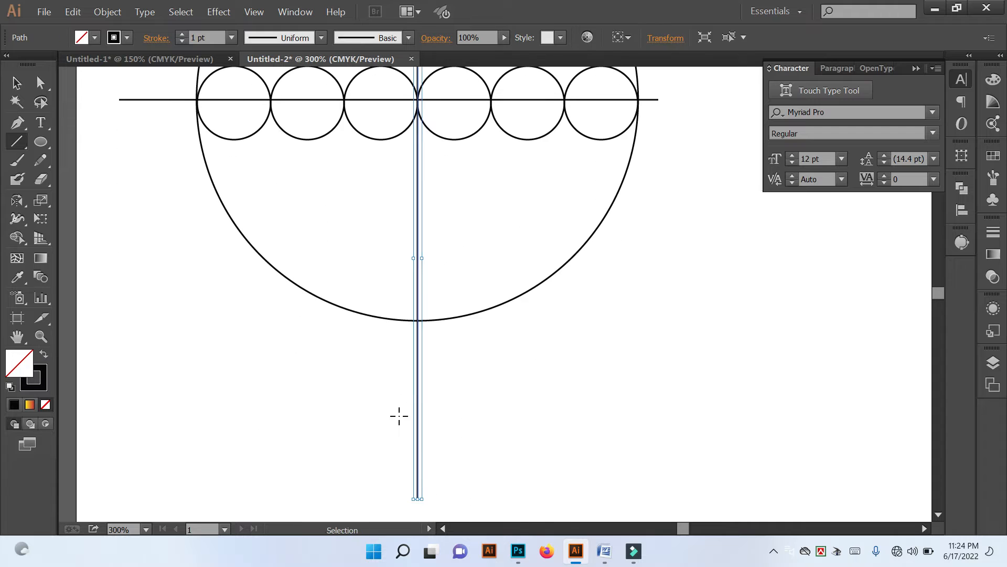
# Move the vertical line straight up until its upper end extends slightly beyond the top of the large circle.
pyautogui.scroll(3, 409, 377)
pyautogui.scroll(5, 409, 377)
pyautogui.press('v')
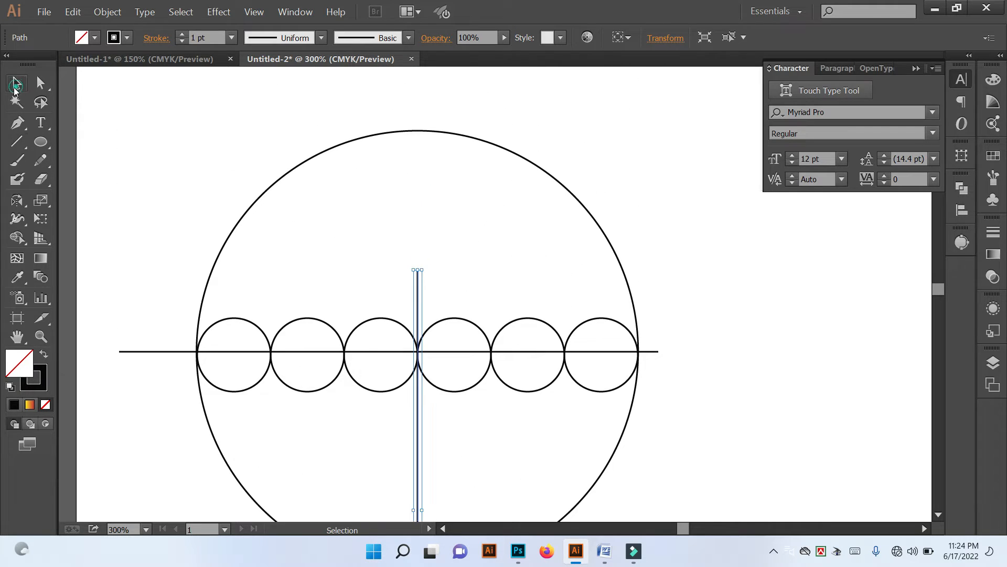
pyautogui.click(268, 268)
pyautogui.moveTo(338, 250); pyautogui.dragTo(465, 288)
pyautogui.press('Up')
pyautogui.press('Up')
pyautogui.press('Up')
pyautogui.press('Up')
pyautogui.press('Up')
pyautogui.press('Up')
pyautogui.press('Up')
pyautogui.press('Up')
pyautogui.press('Up')
pyautogui.press('Up')
pyautogui.press('Up')
pyautogui.press('Up')
pyautogui.press('Up')
pyautogui.press('Up')
pyautogui.press('Up')
pyautogui.press('Up')
pyautogui.press('Up')
pyautogui.press('Up')
pyautogui.press('Up')
pyautogui.press('Up')
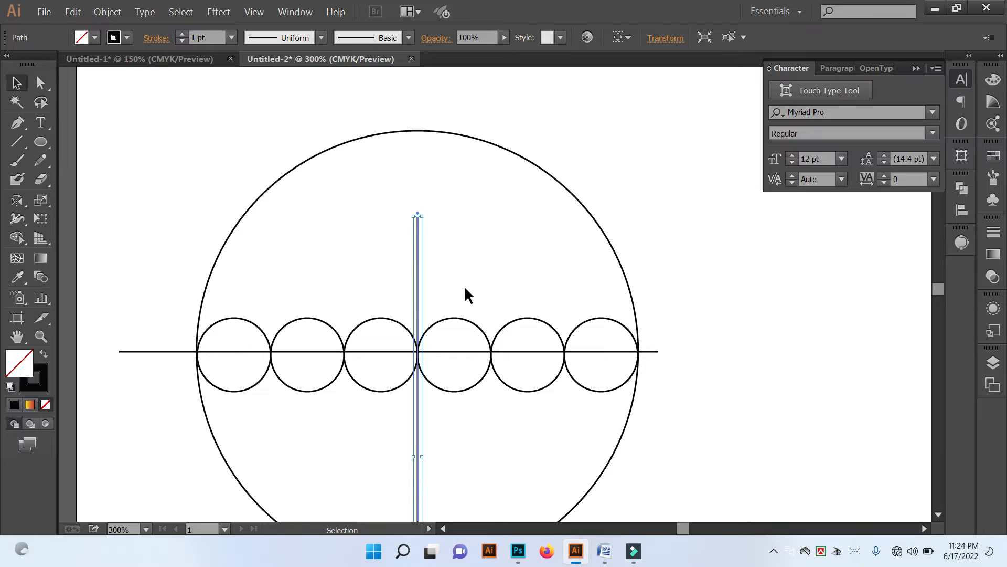
pyautogui.press('Up')
pyautogui.press('Up')
pyautogui.press('Up')
pyautogui.press('Up')
pyautogui.press('Up')
pyautogui.press('Up')
pyautogui.press('Up')
pyautogui.press('Up')
pyautogui.press('Up')
pyautogui.press('Up')
pyautogui.press('Up')
pyautogui.press('Up')
pyautogui.press('Up')
pyautogui.press('Up')
pyautogui.press('Up')
pyautogui.press('Up')
pyautogui.press('Up')
pyautogui.press('Up')
pyautogui.press('Up')
pyautogui.press('Up')
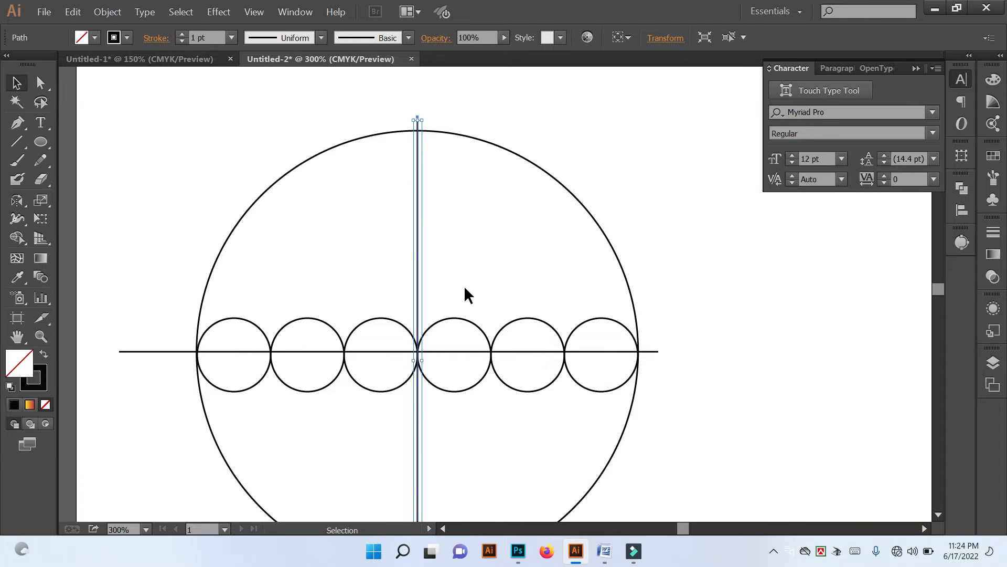
pyautogui.click(446, 267)
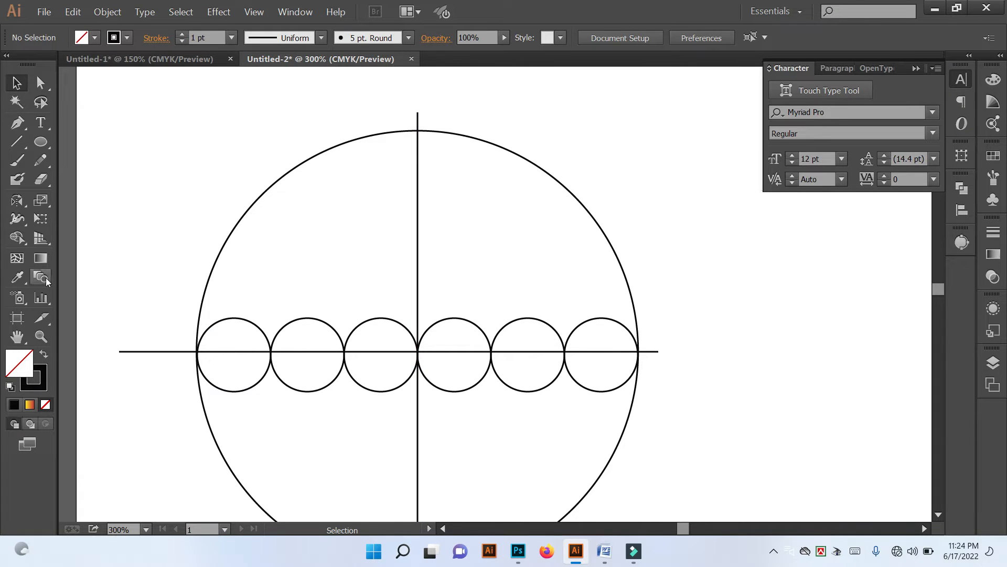
# Draw a Pen curve from the junction of the first and second small circles to the large circle's top point, bowing outward.
pyautogui.click(18, 123)
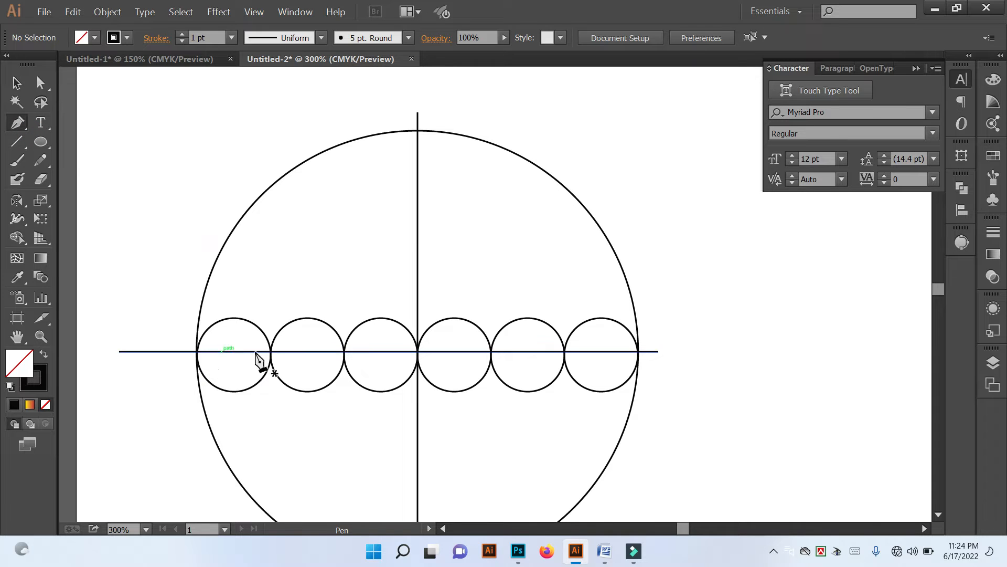
pyautogui.moveTo(270, 355); pyautogui.dragTo(461, 125)
pyautogui.moveTo(491, 114); pyautogui.dragTo(561, 98)
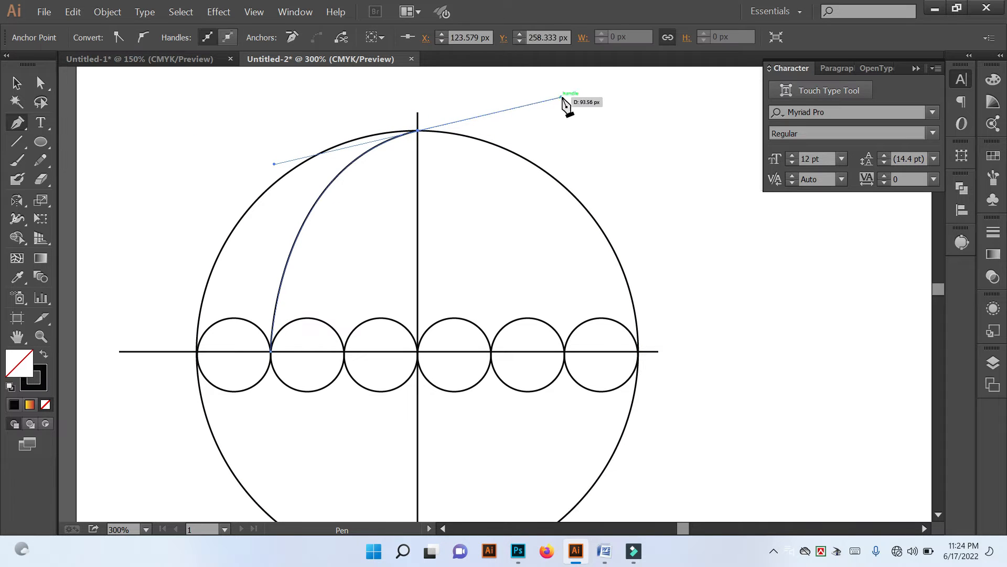
pyautogui.click(418, 131)
pyautogui.click(15, 87)
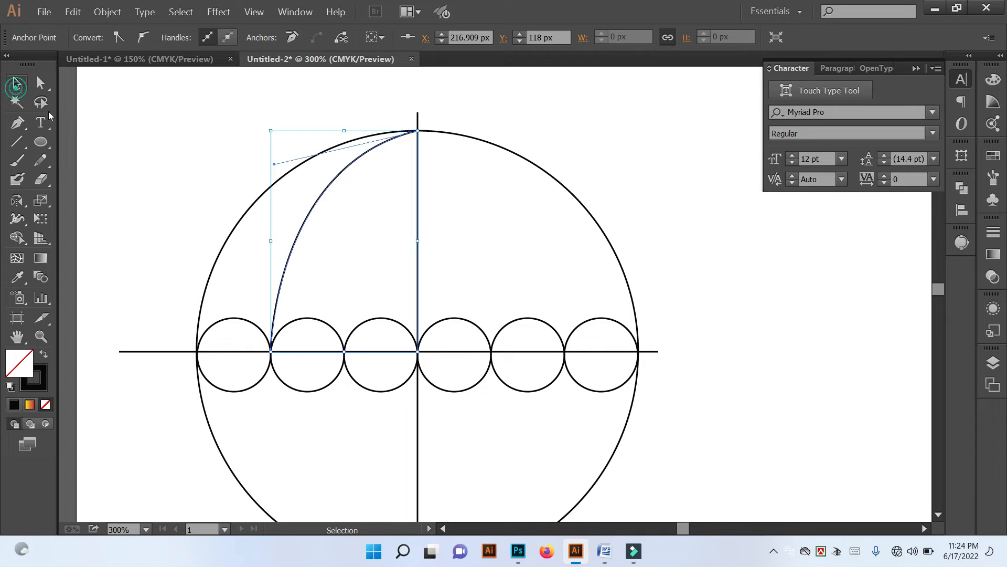
pyautogui.click(162, 162)
# Draw a Pen curve from the junction of the second and third small circles to the large circle's top point.
pyautogui.click(17, 126)
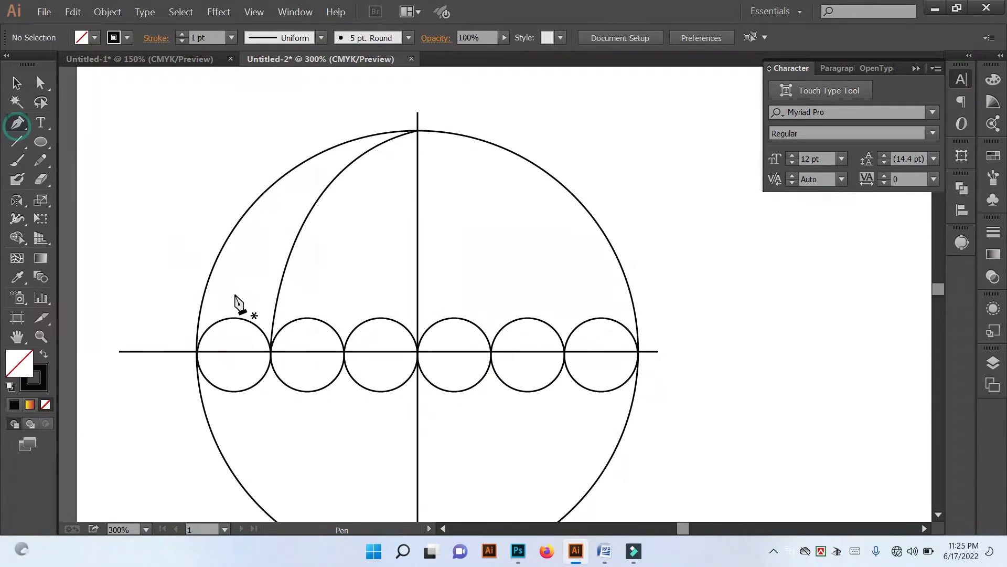
pyautogui.click(344, 351)
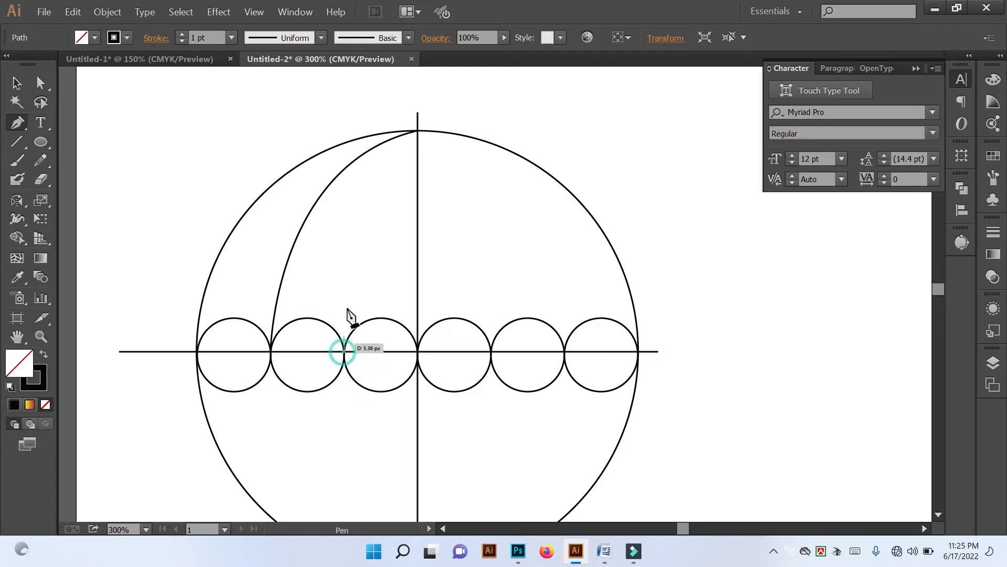
pyautogui.click(417, 131)
pyautogui.moveTo(454, 125); pyautogui.dragTo(495, 96)
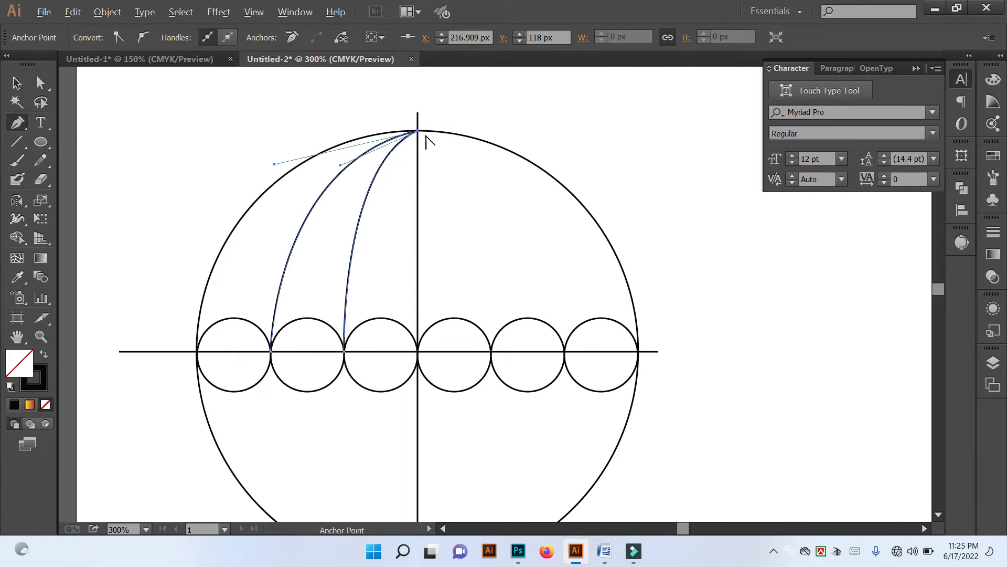
pyautogui.click(16, 81)
pyautogui.click(152, 83)
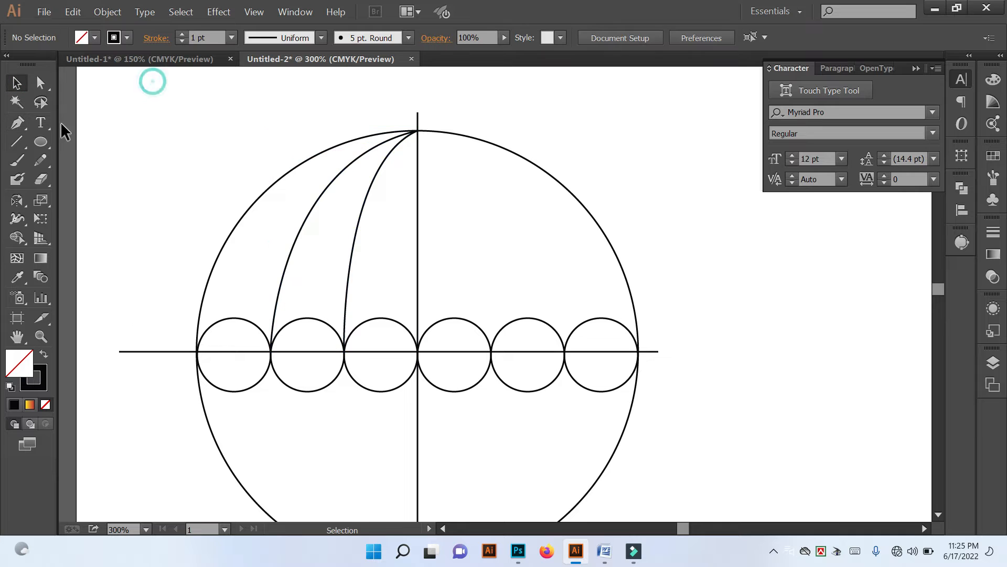
# Draw a Pen curve from the junction of the fourth and fifth small circles to the large circle's top point.
pyautogui.click(17, 123)
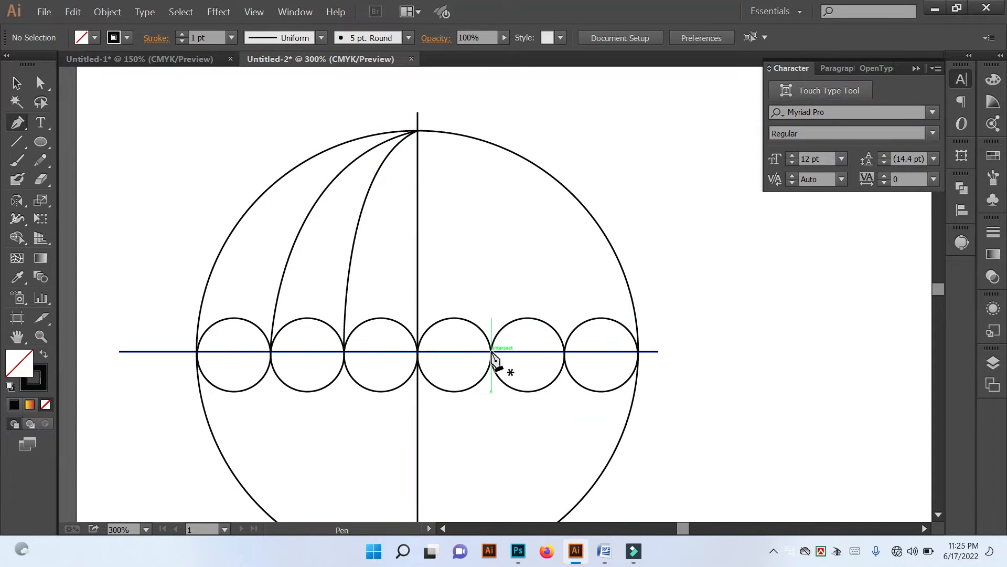
pyautogui.click(491, 351)
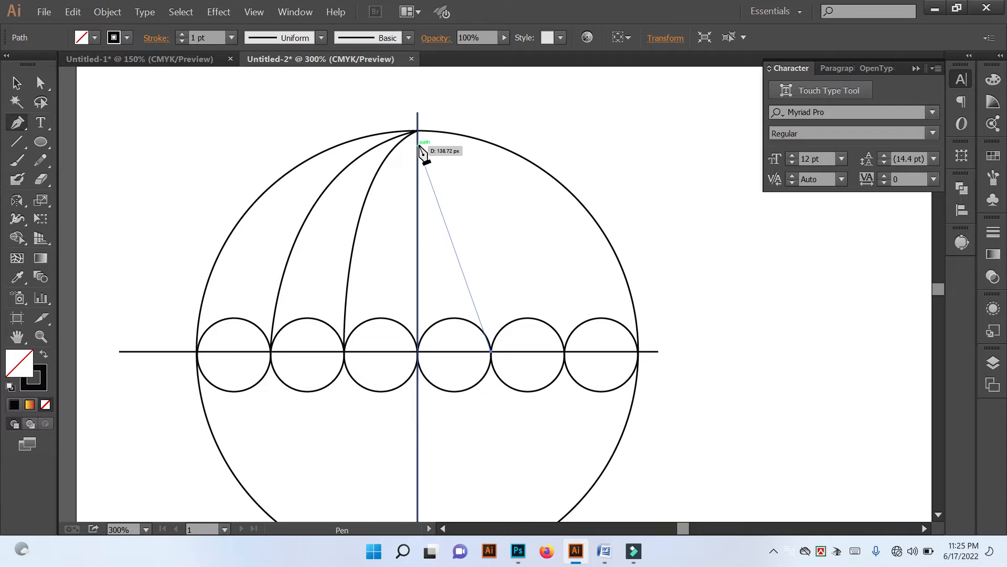
pyautogui.moveTo(417, 130)
pyautogui.mouseDown()
pyautogui.moveTo(343, 124)
pyautogui.moveTo(336, 107)
pyautogui.mouseUp()
pyautogui.keyDown('alt'); pyautogui.click(417, 131); pyautogui.keyUp('alt')
pyautogui.click(17, 83)
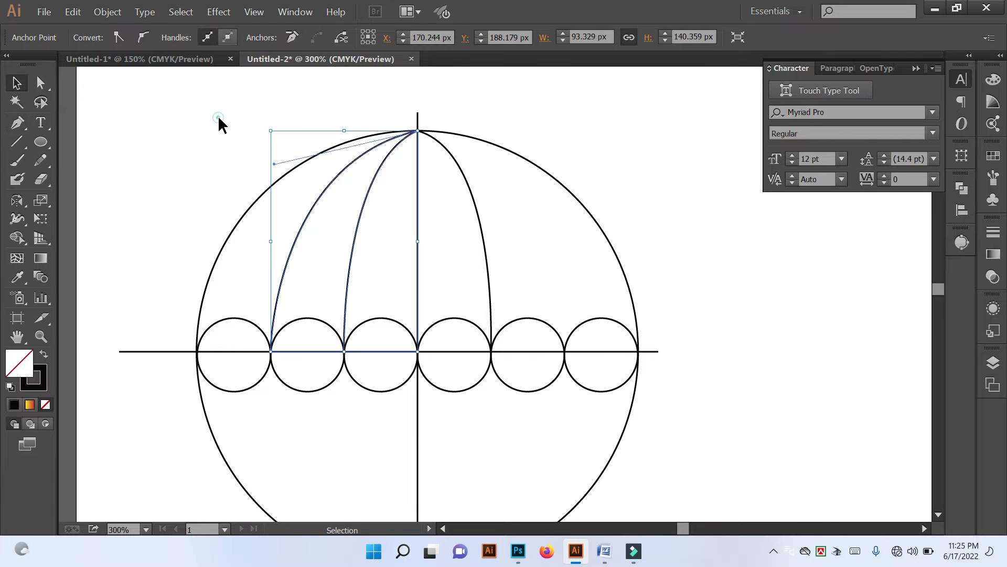
pyautogui.click(219, 122)
# Draw a Pen curve from the junction of the fifth and sixth small circles to the large circle's top point.
pyautogui.click(18, 123)
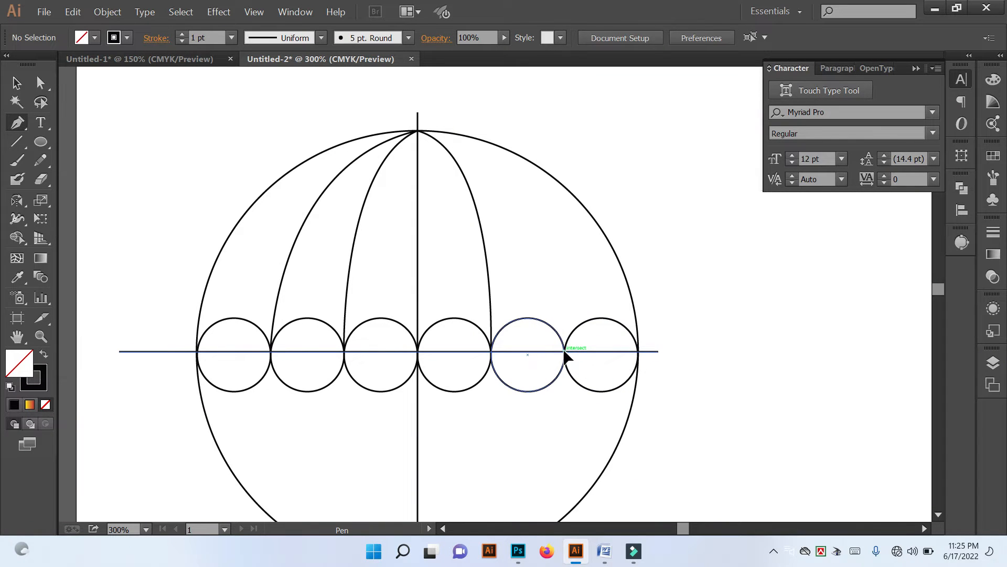
pyautogui.click(565, 351)
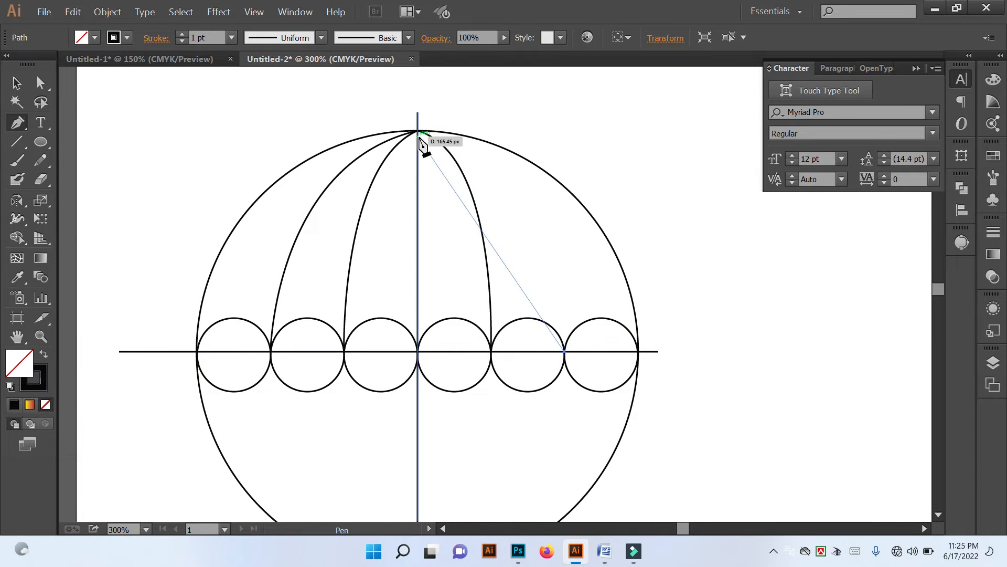
pyautogui.moveTo(417, 131); pyautogui.dragTo(257, 111)
pyautogui.click(418, 131)
pyautogui.click(17, 82)
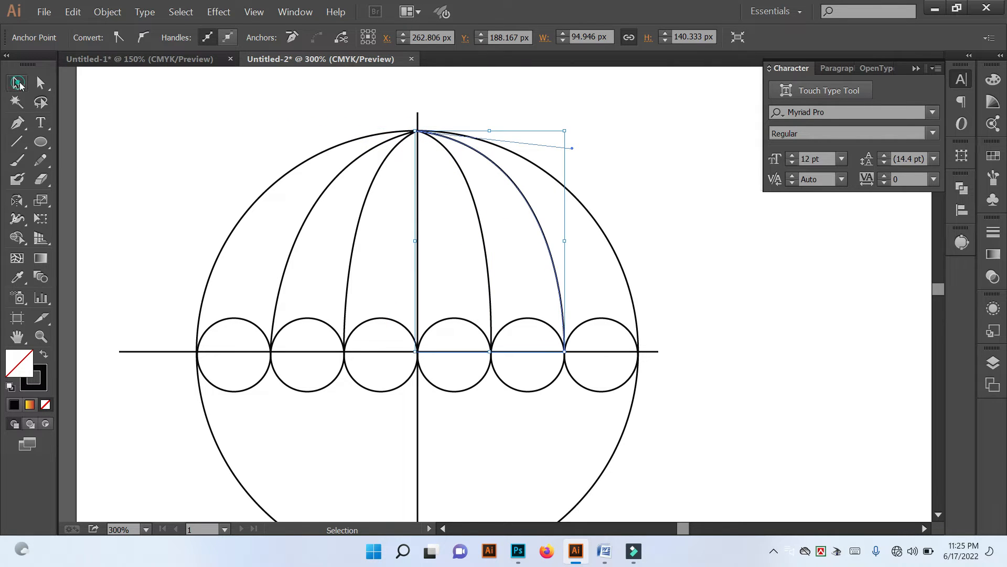
pyautogui.click(220, 102)
# Duplicate the entire construction and place the copy to its lower right, partly outside the artboard.
pyautogui.scroll(-1, 398, 212)
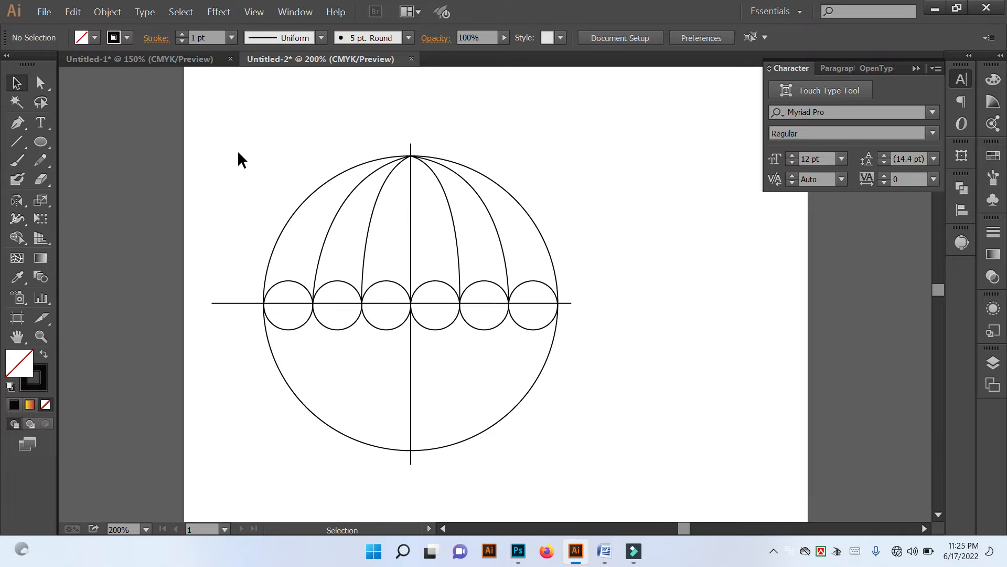
pyautogui.moveTo(245, 146); pyautogui.dragTo(598, 482)
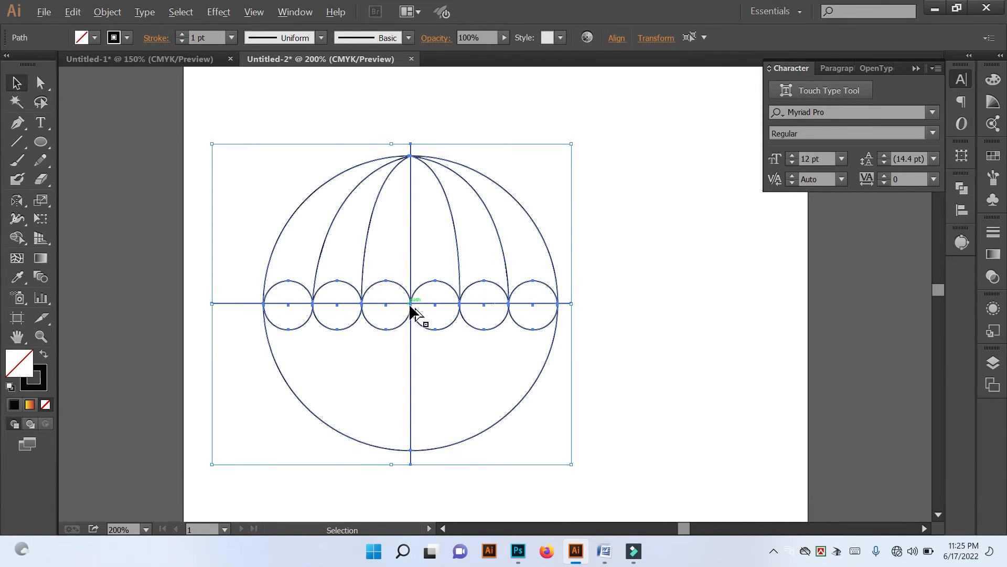
pyautogui.moveTo(412, 306)
pyautogui.mouseDown()
pyautogui.moveTo(845, 418)
pyautogui.moveTo(855, 412)
pyautogui.mouseUp()
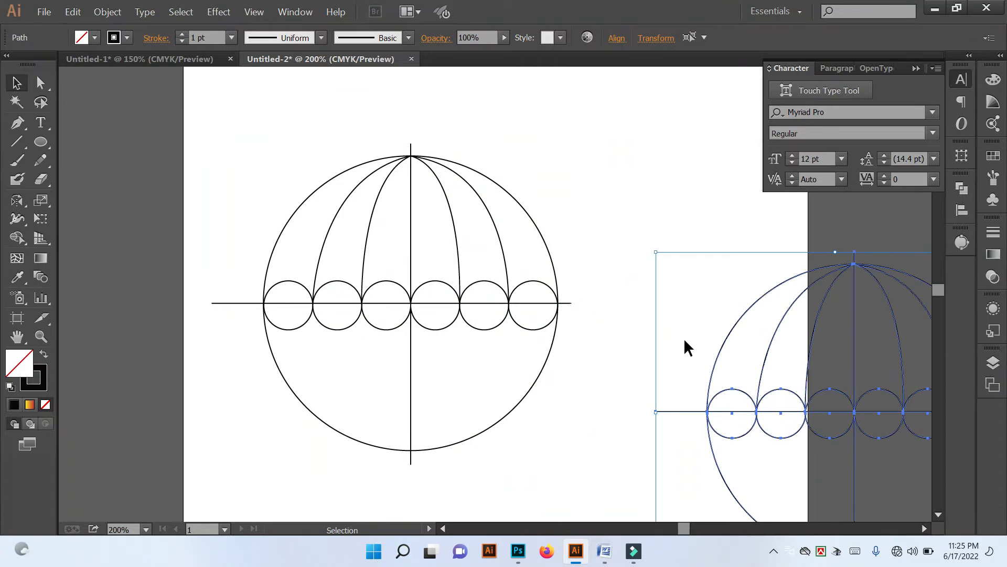
pyautogui.click(674, 334)
# Select the original construction for the Shape Builder tool and set the fill colour to yellow F9E815.
pyautogui.hscroll(-1, 673, 333)
pyautogui.moveTo(272, 157)
pyautogui.mouseDown()
pyautogui.moveTo(407, 305)
pyautogui.moveTo(604, 483)
pyautogui.mouseUp()
pyautogui.click(17, 237)
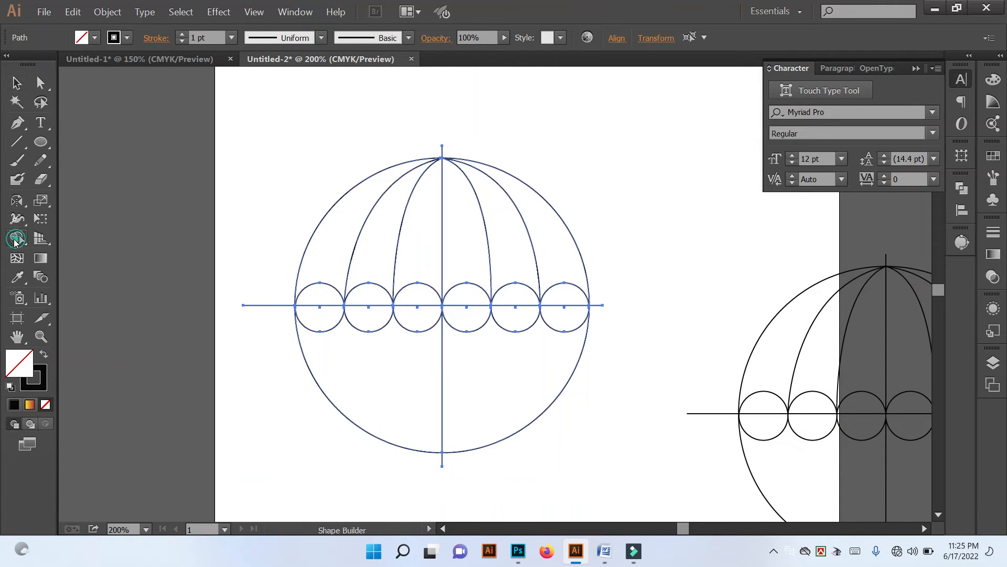
pyautogui.doubleClick(19, 363)
pyautogui.moveTo(845, 345)
pyautogui.mouseDown()
pyautogui.moveTo(838, 362)
pyautogui.moveTo(835, 354)
pyautogui.mouseUp()
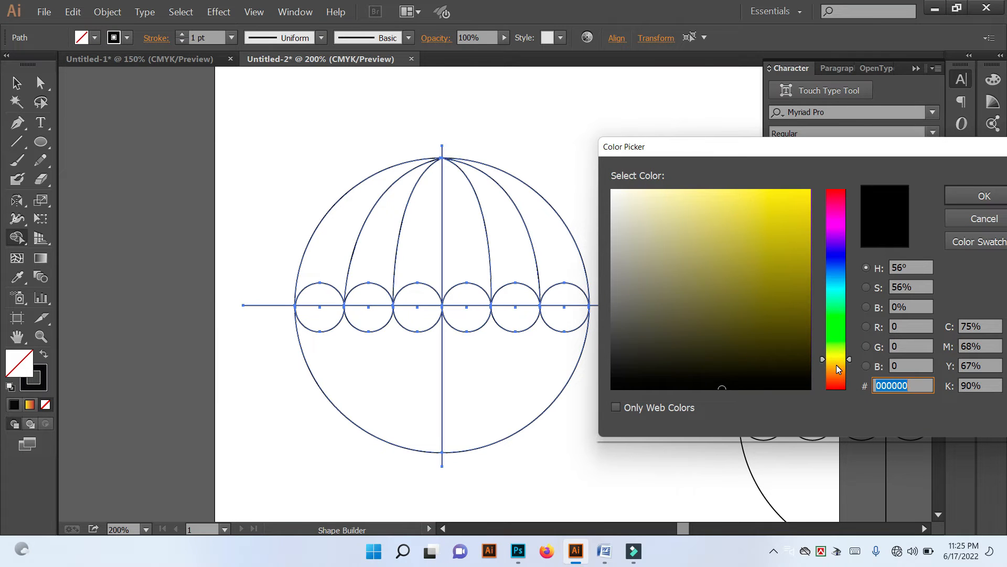
pyautogui.click(795, 193)
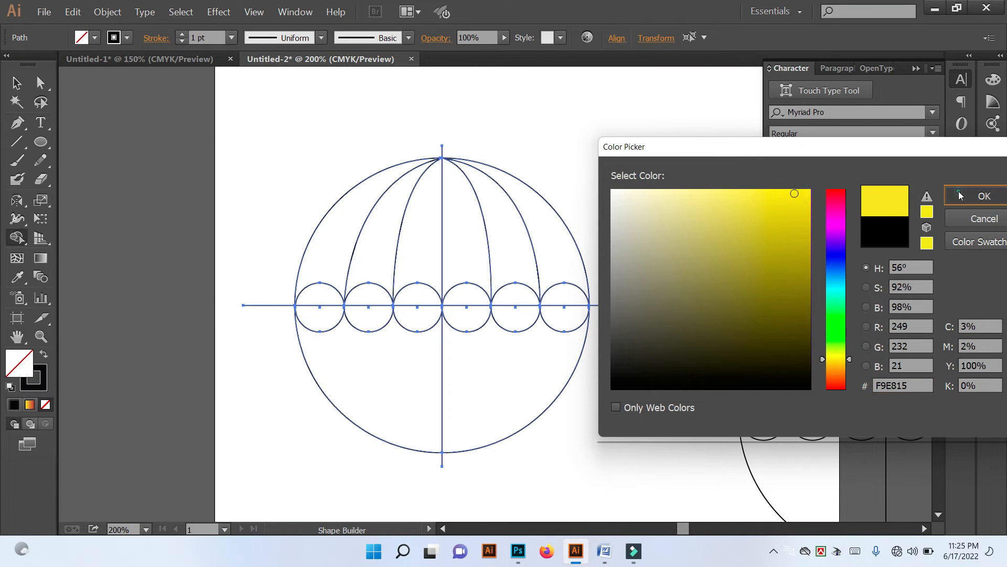
pyautogui.click(984, 196)
# Fill the six canopy panels above the small circles with yellow as separate shapes using Shape Builder.
pyautogui.click(340, 244)
pyautogui.click(386, 241)
pyautogui.click(421, 241)
pyautogui.click(460, 236)
pyautogui.click(500, 234)
pyautogui.click(561, 239)
pyautogui.click(16, 83)
pyautogui.click(168, 140)
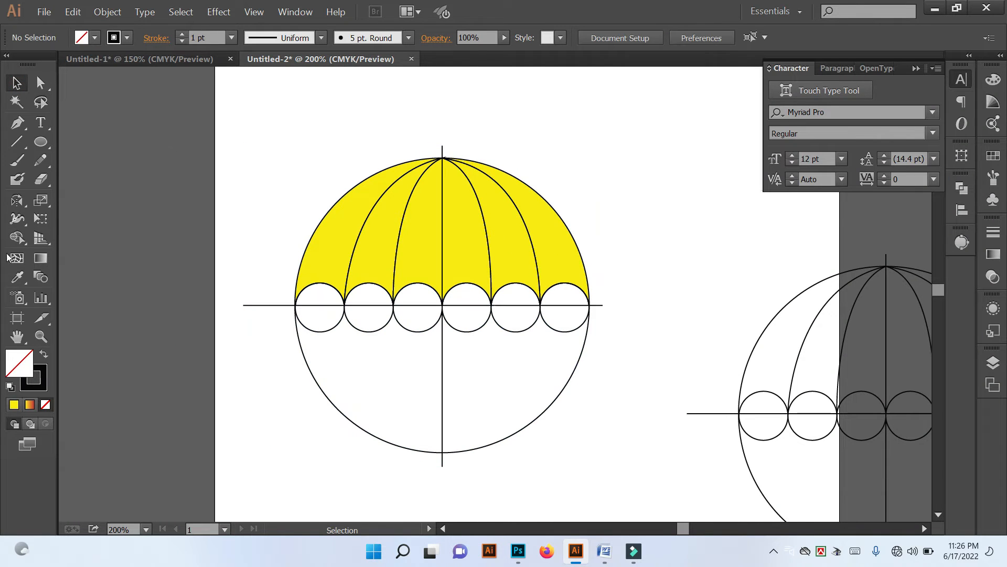
# Copy all the yellow canopy panels and move the original construction off the artboard beside its duplicate.
pyautogui.click(17, 102)
pyautogui.click(371, 229)
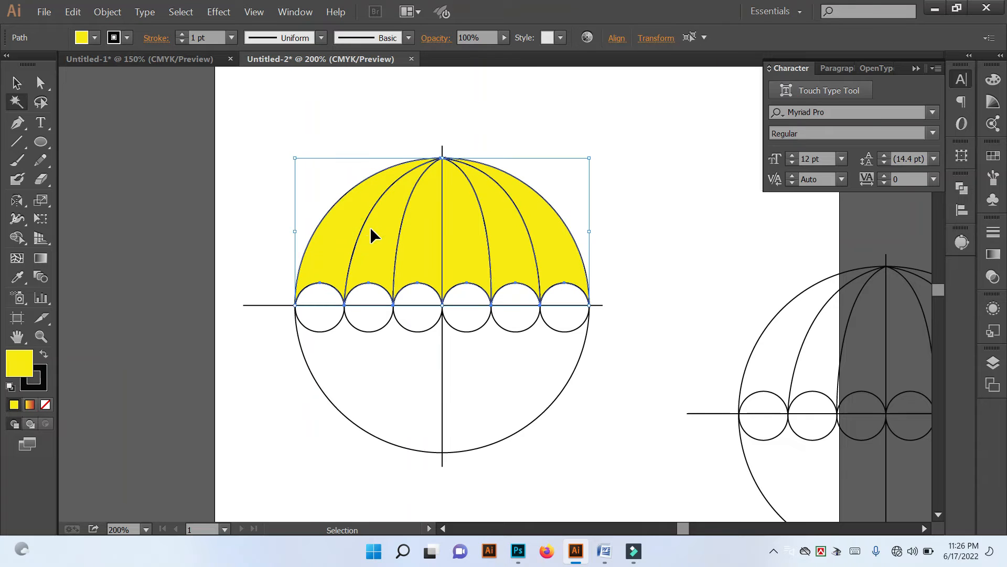
pyautogui.click(24, 83)
pyautogui.scroll(-4, 316, 230)
pyautogui.moveTo(267, 182); pyautogui.dragTo(507, 370)
pyautogui.moveTo(342, 220); pyautogui.dragTo(702, 257)
pyautogui.click(278, 232)
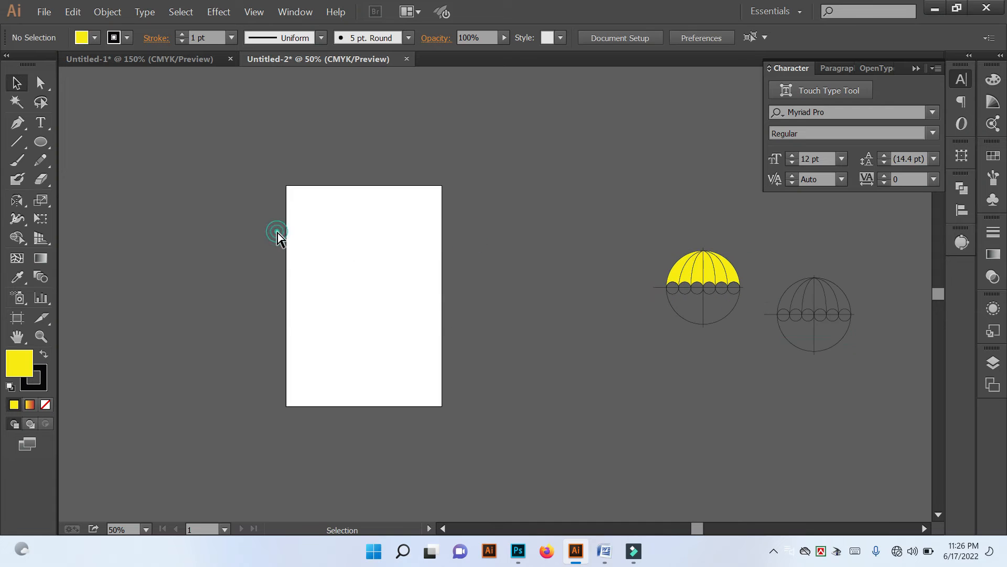
# Paste the yellow canopy panels and position them together in the upper middle of the artboard.
pyautogui.hotkey('ctrl', 'v')
pyautogui.scroll(4, 477, 286)
pyautogui.scroll(-1, 475, 280)
pyautogui.moveTo(446, 273); pyautogui.dragTo(255, 233)
pyautogui.moveTo(288, 236); pyautogui.dragTo(519, 306)
pyautogui.moveTo(473, 297); pyautogui.dragTo(426, 290)
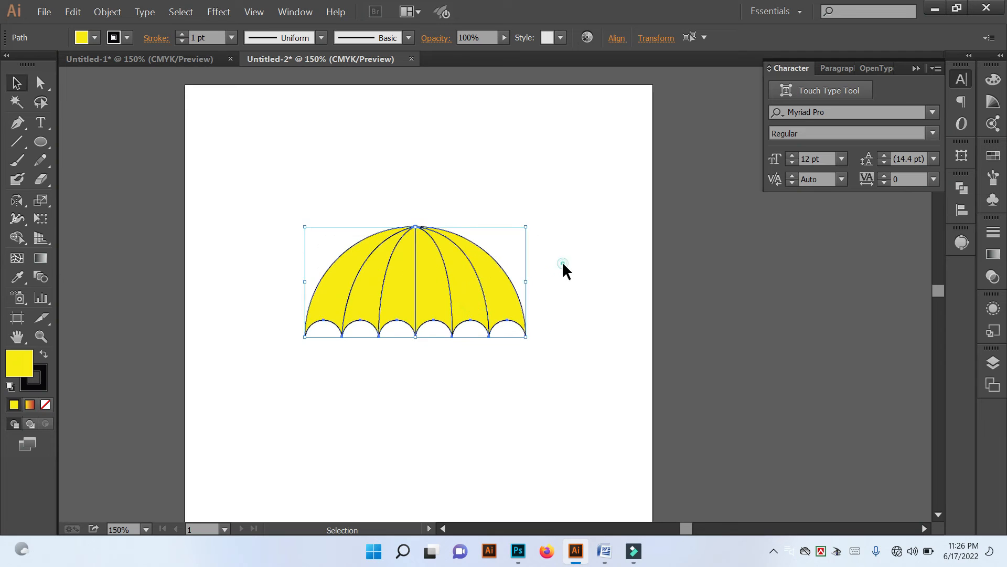
# Remove the stroke from all the pasted yellow canopy panels.
pyautogui.click(562, 262)
pyautogui.click(413, 282)
pyautogui.click(34, 387)
pyautogui.click(46, 404)
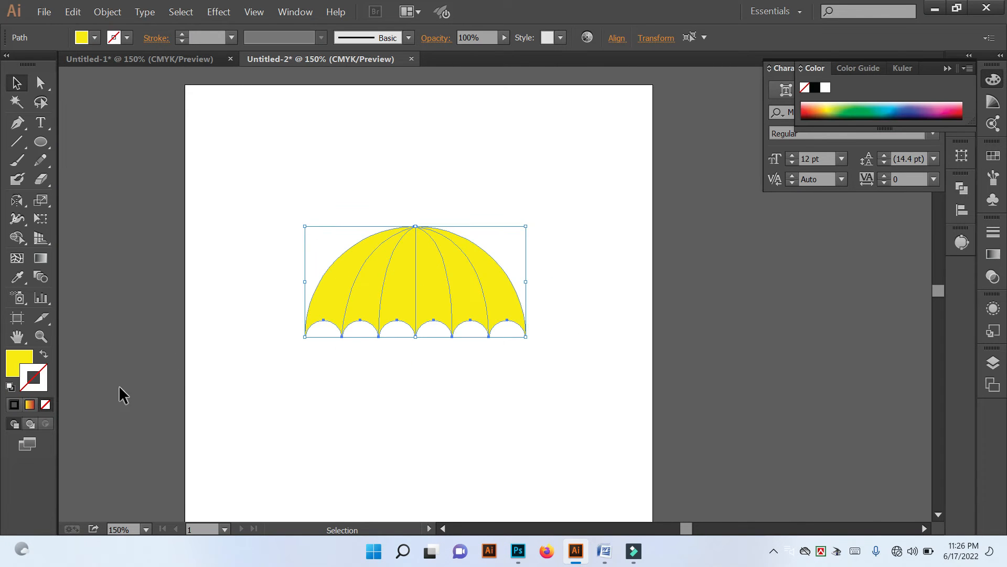
pyautogui.click(310, 375)
pyautogui.scroll(1, 457, 370)
pyautogui.scroll(-1, 458, 370)
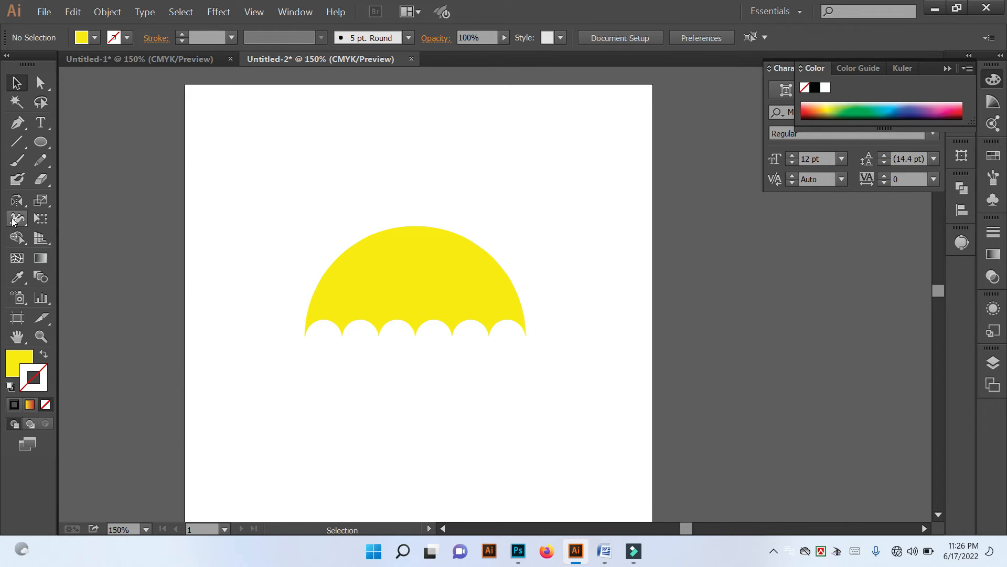
# Draw a J-shaped handle path with the Pen tool, running straight down below the canopy's centre and curving into a hook.
pyautogui.click(18, 123)
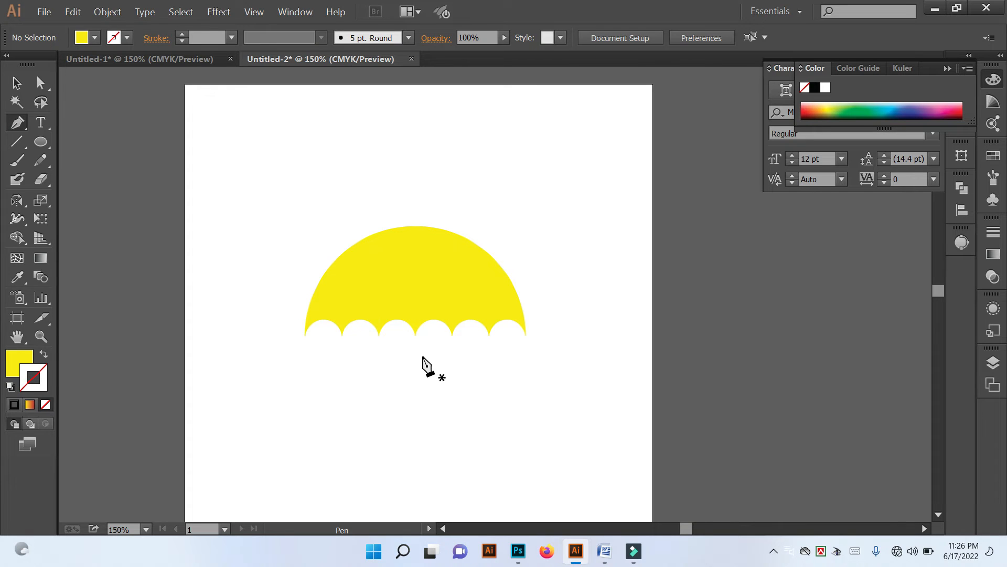
pyautogui.click(416, 344)
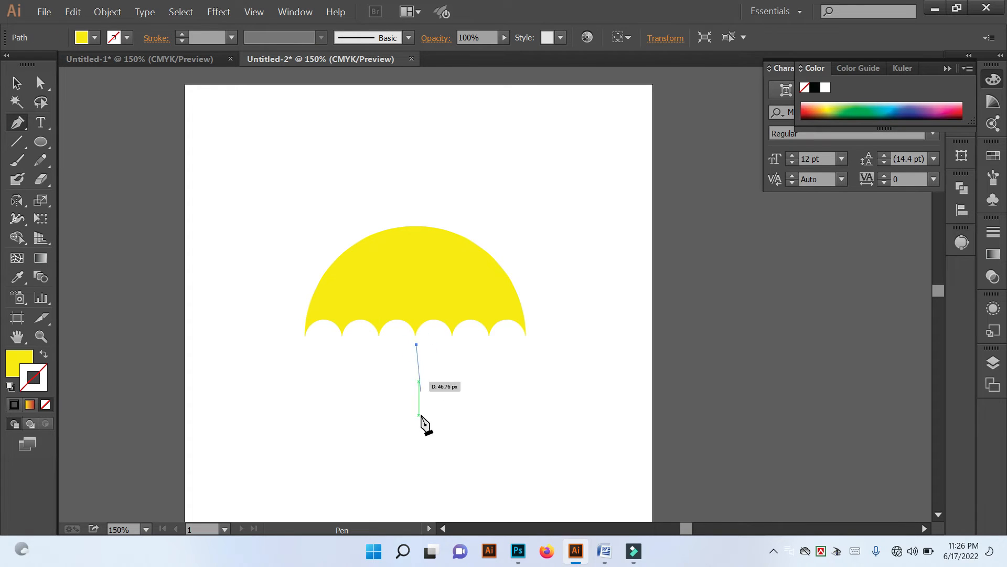
pyautogui.click(414, 464)
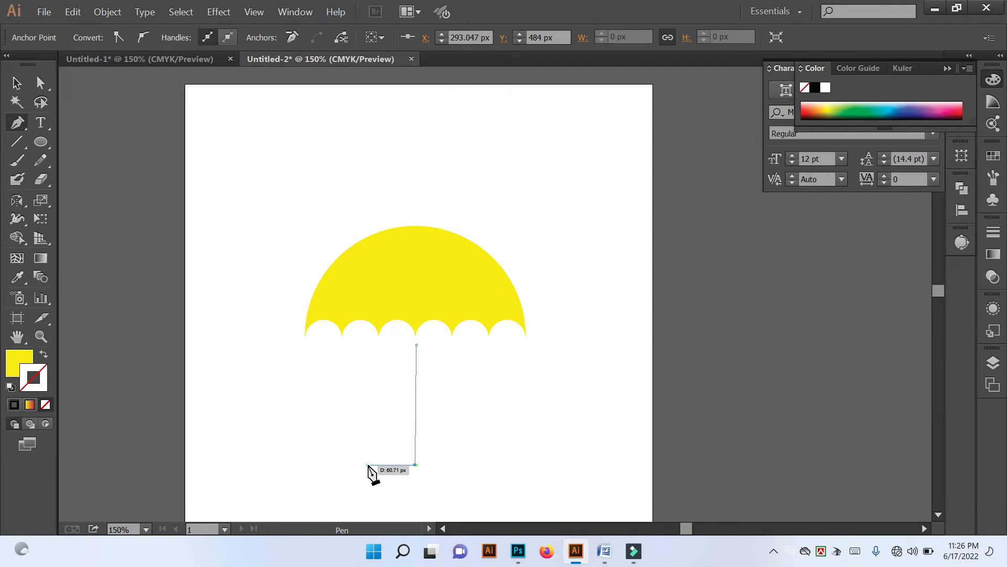
pyautogui.moveTo(367, 454); pyautogui.dragTo(335, 401)
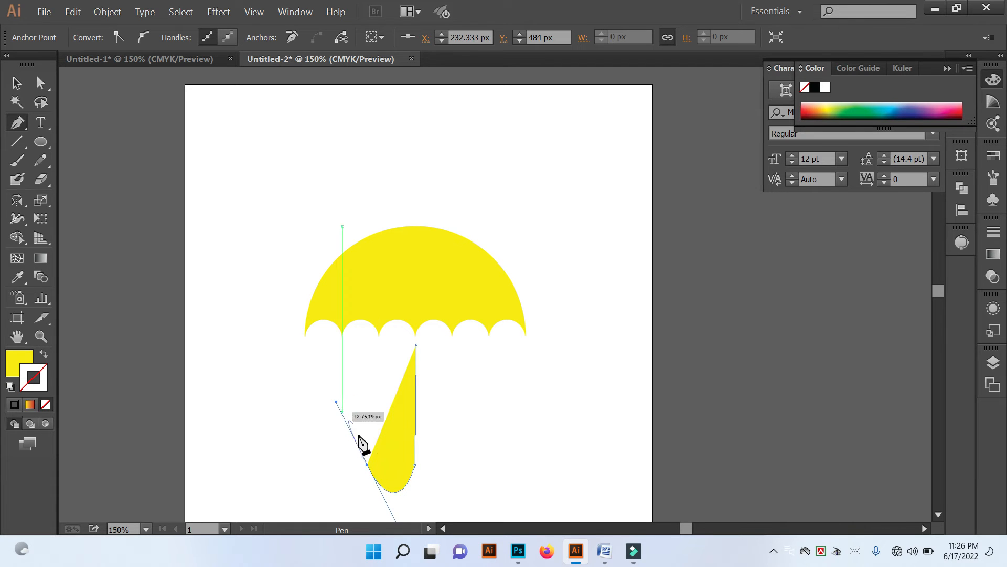
pyautogui.click(368, 465)
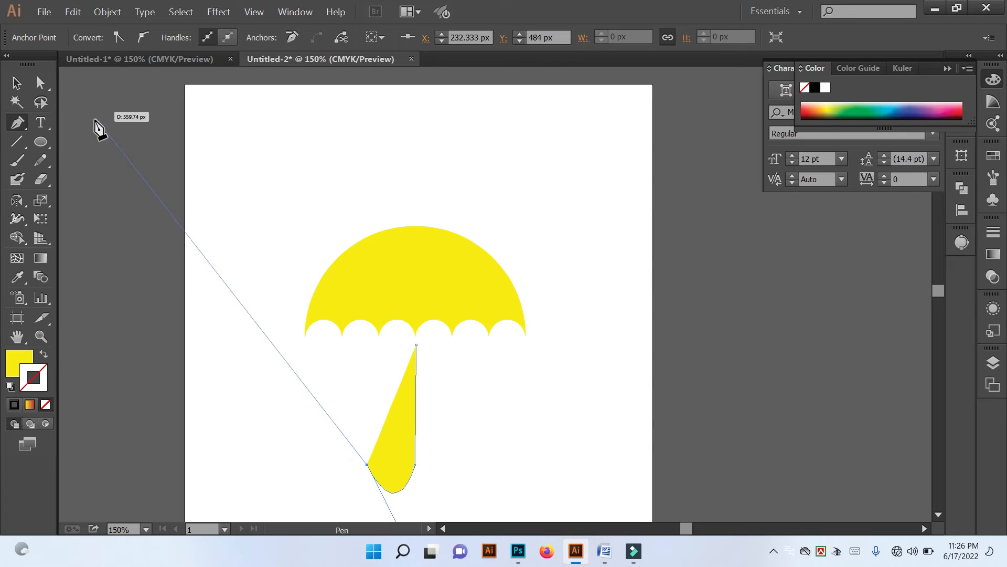
pyautogui.click(15, 84)
# Swap the handle path's fill and stroke so it has only a yellow stroke, and set the weight to 14 pt.
pyautogui.click(338, 373)
pyautogui.click(385, 443)
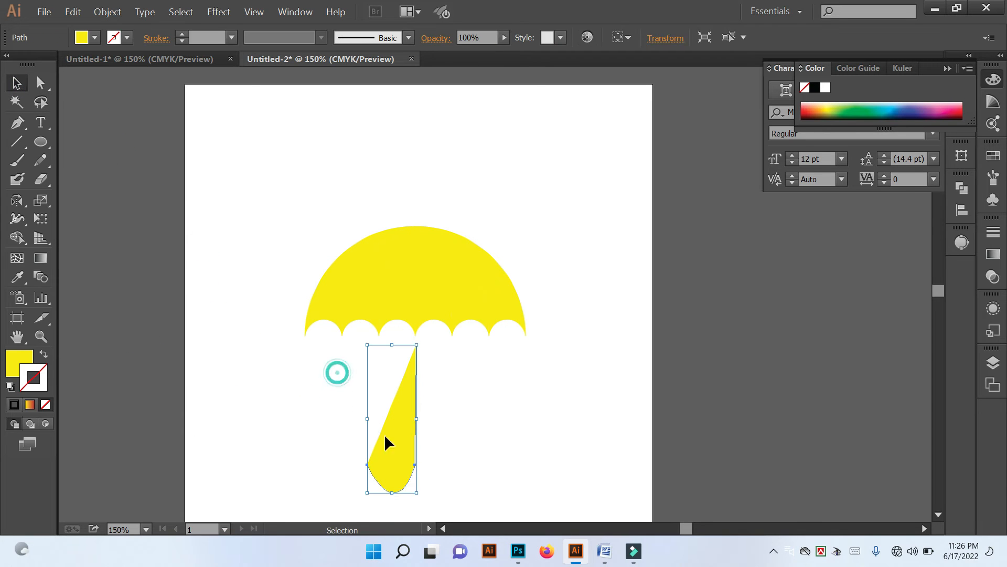
pyautogui.click(45, 355)
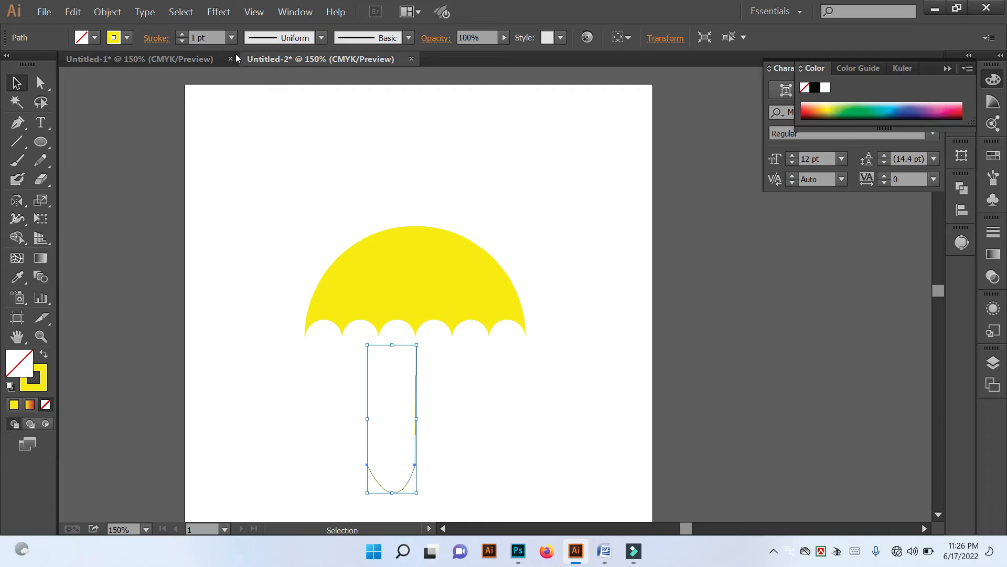
pyautogui.click(183, 33)
pyautogui.click(183, 34)
pyautogui.click(183, 34)
pyautogui.click(183, 33)
pyautogui.click(183, 33)
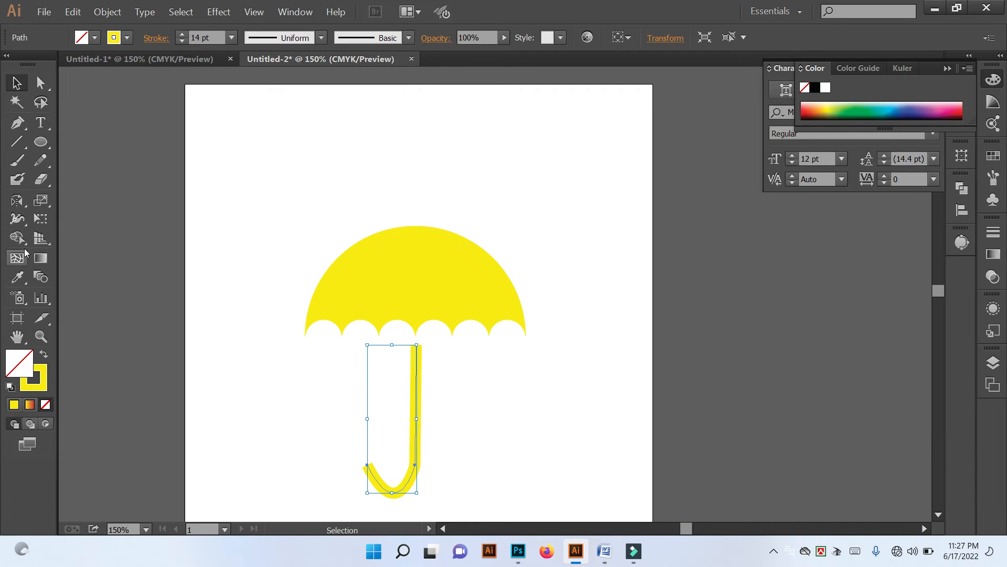
pyautogui.click(149, 178)
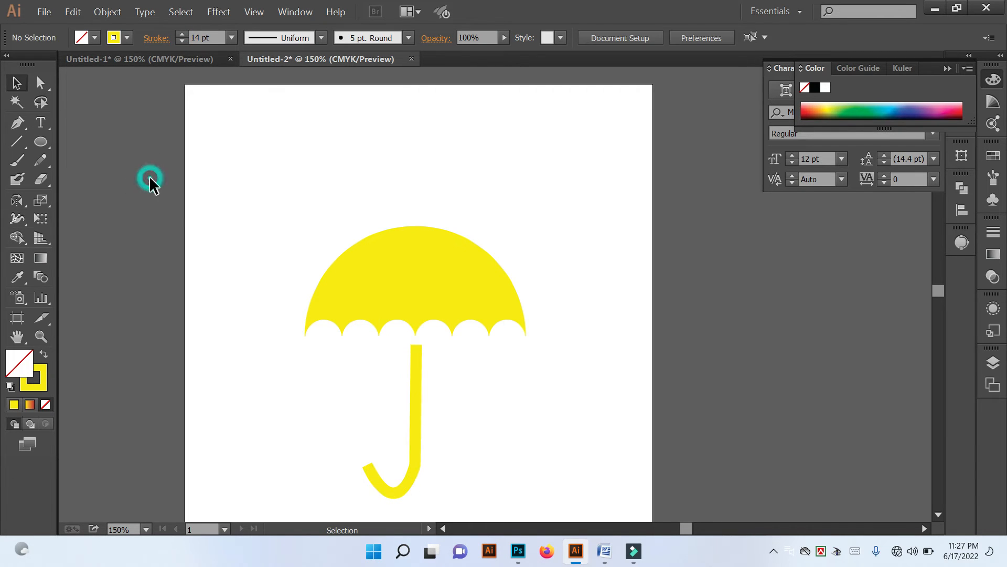
# Expand the handle's stroke into a filled shape and move it up so its upper end overlaps the canopy's centre.
pyautogui.moveTo(325, 389); pyautogui.dragTo(446, 496)
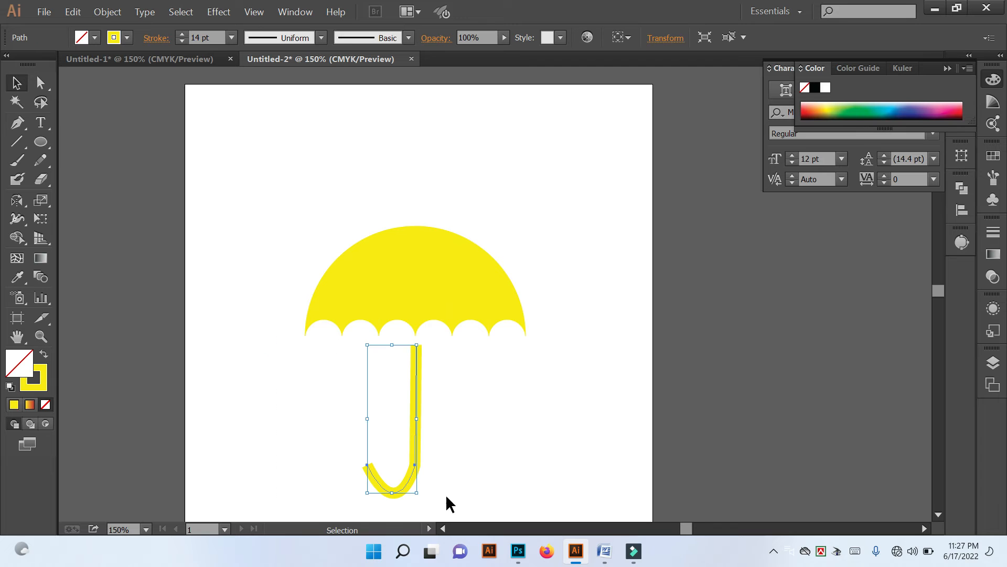
pyautogui.click(131, 14)
pyautogui.click(108, 12)
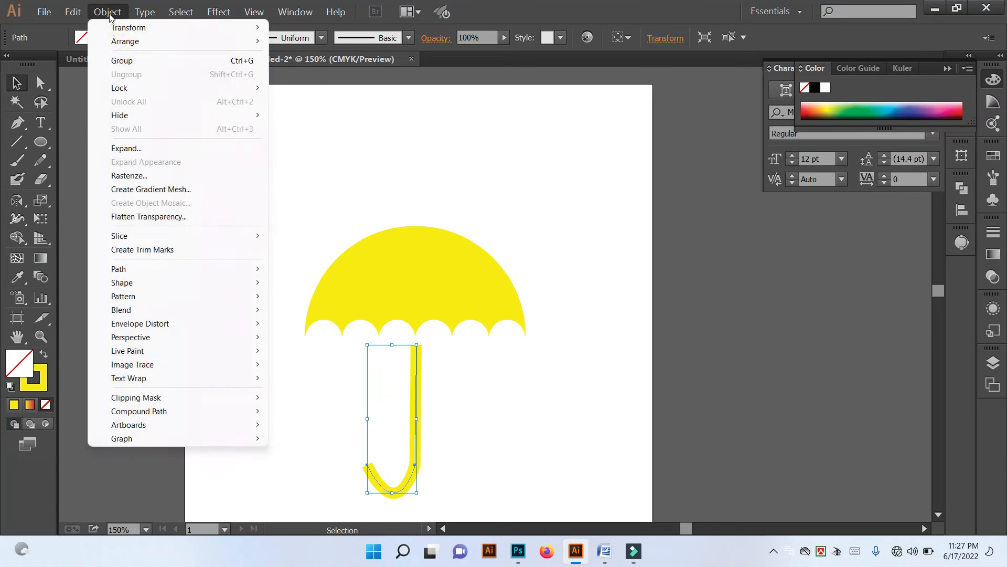
pyautogui.click(156, 149)
pyautogui.click(464, 365)
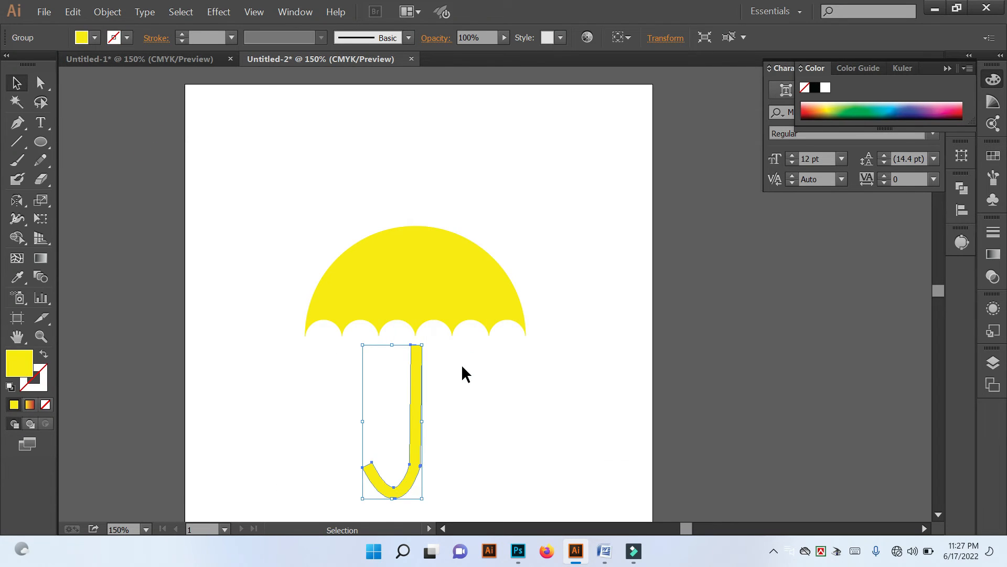
pyautogui.click(493, 461)
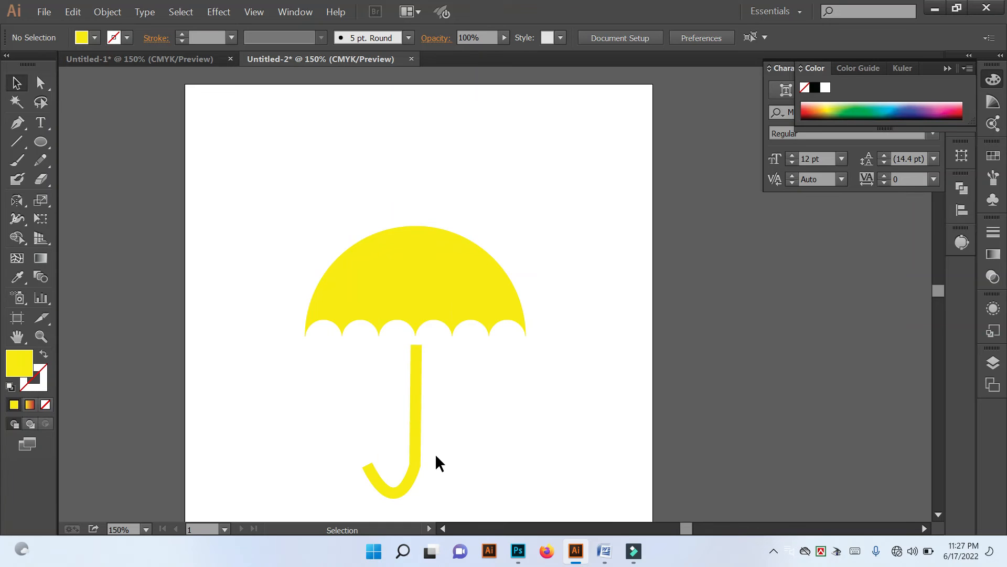
pyautogui.moveTo(414, 458); pyautogui.dragTo(524, 255)
pyautogui.click(454, 424)
# Shift the inner anchor point where the handle's shaft meets the hook slightly outward to widen the bend.
pyautogui.scroll(2, 437, 394)
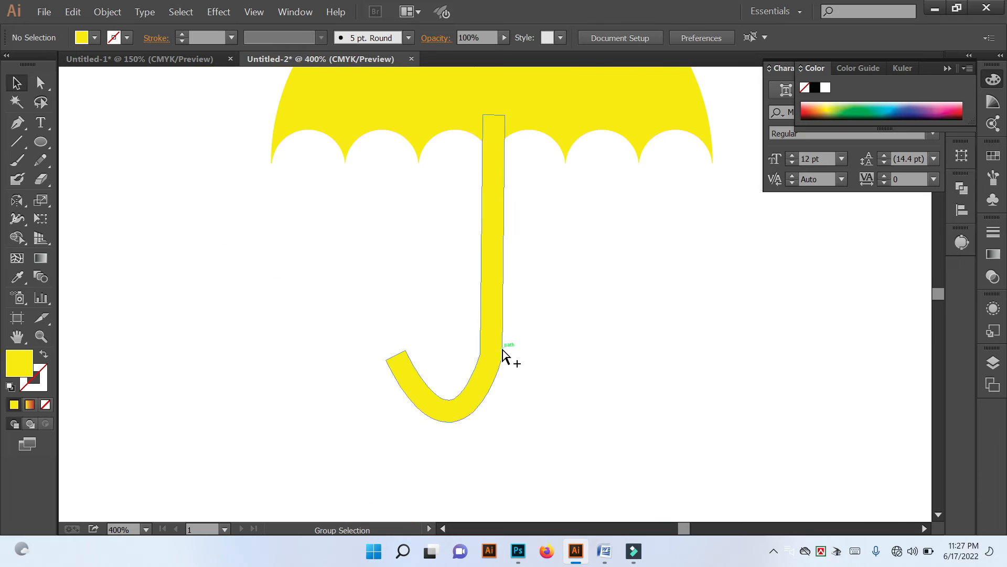
pyautogui.scroll(2, 503, 350)
pyautogui.moveTo(531, 325); pyautogui.dragTo(578, 268)
pyautogui.scroll(2, 542, 294)
pyautogui.scroll(2, 455, 268)
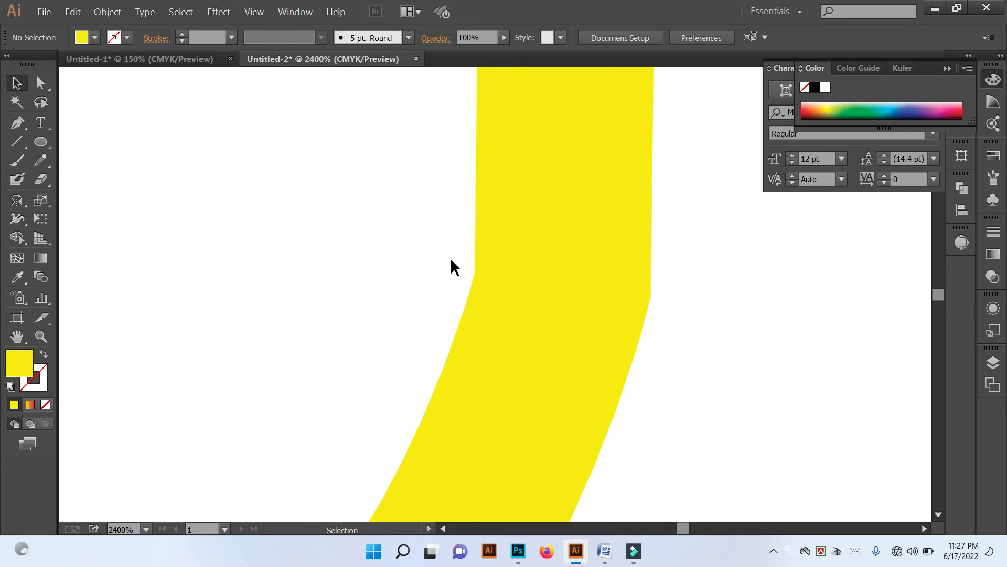
pyautogui.click(477, 280)
pyautogui.click(460, 268)
pyautogui.click(41, 83)
pyautogui.click(374, 251)
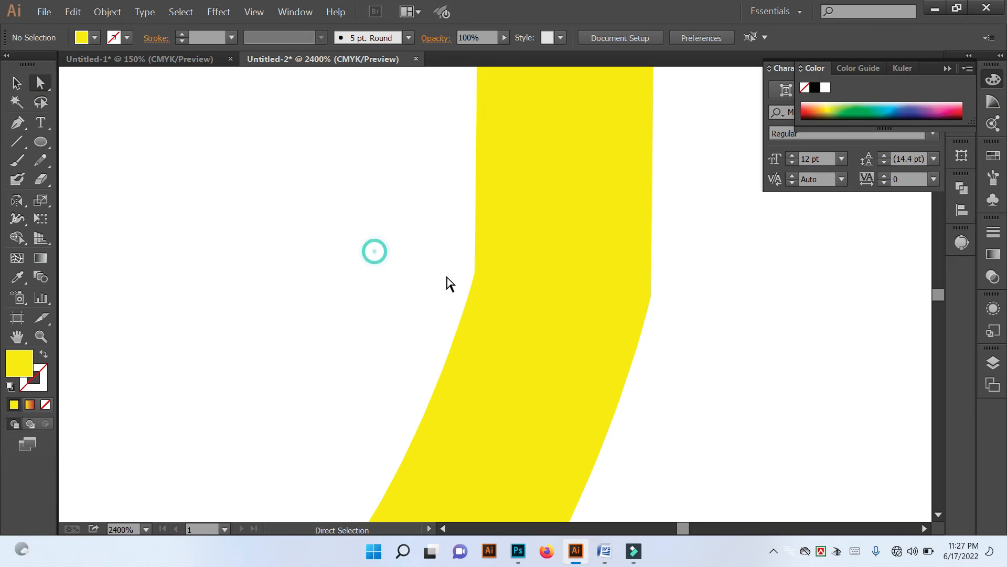
pyautogui.moveTo(472, 267)
pyautogui.mouseDown()
pyautogui.moveTo(474, 279)
pyautogui.moveTo(465, 272)
pyautogui.mouseUp()
pyautogui.click(473, 271)
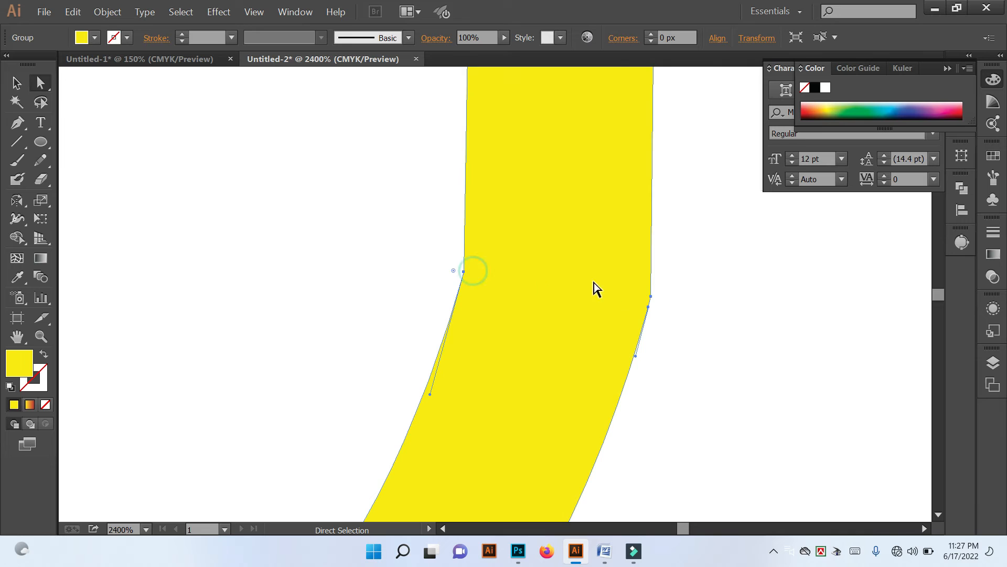
# Shift the bend's outer anchor point inward to about X 299 px, and remove the extra anchor just below it.
pyautogui.click(649, 314)
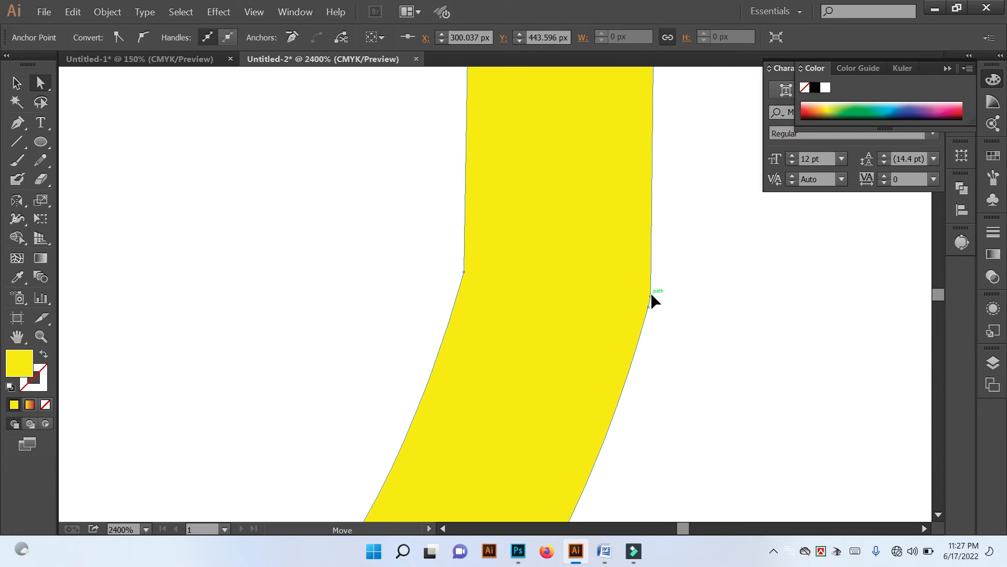
pyautogui.moveTo(651, 300); pyautogui.dragTo(638, 299)
pyautogui.click(647, 307)
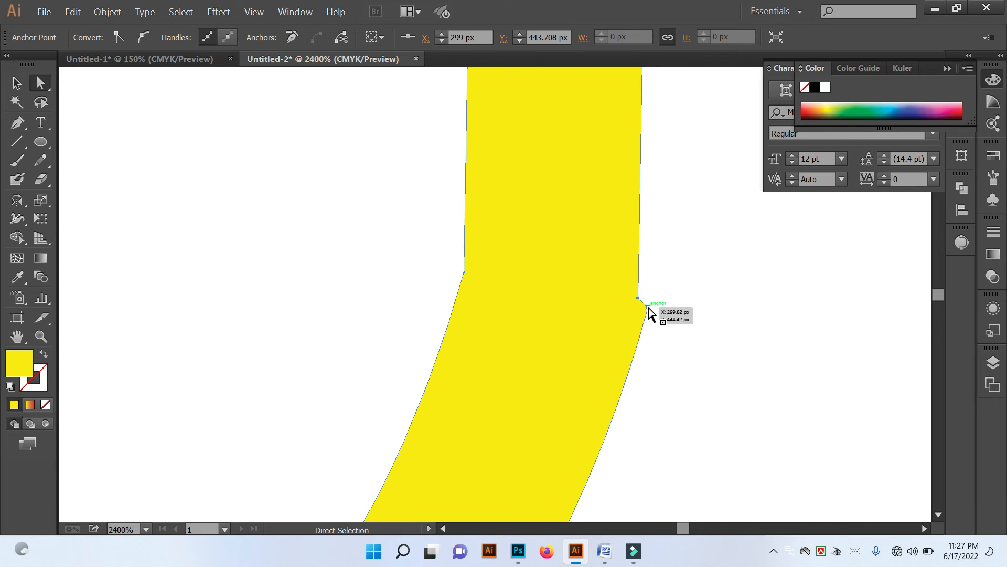
pyautogui.click(294, 38)
pyautogui.click(670, 282)
pyautogui.click(16, 80)
pyautogui.click(222, 195)
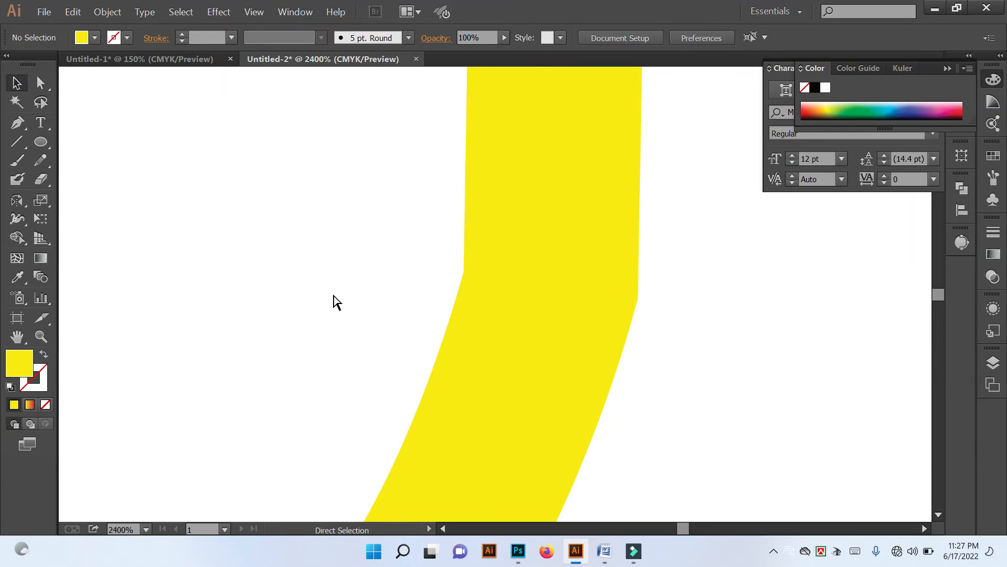
# Round the inner corner of the hook's open end with a radius of about 14.5 px.
pyautogui.scroll(-2, 333, 297)
pyautogui.moveTo(295, 348); pyautogui.dragTo(522, 271)
pyautogui.scroll(-3, 522, 301)
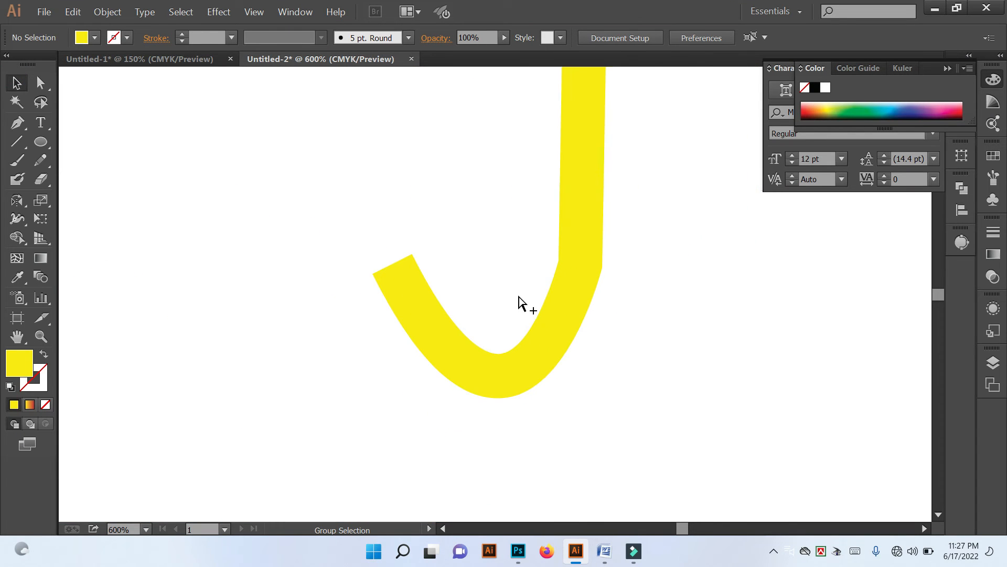
pyautogui.moveTo(392, 224)
pyautogui.mouseDown()
pyautogui.moveTo(427, 266)
pyautogui.moveTo(414, 257)
pyautogui.moveTo(426, 268)
pyautogui.moveTo(407, 270)
pyautogui.moveTo(373, 317)
pyautogui.mouseUp()
pyautogui.click(40, 82)
pyautogui.click(315, 198)
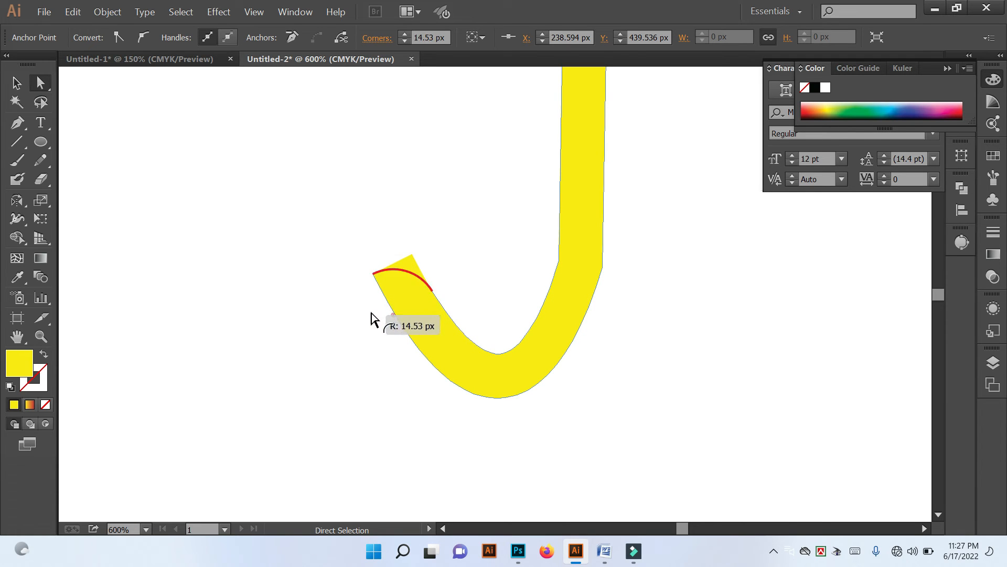
pyautogui.click(463, 279)
pyautogui.scroll(-3, 548, 268)
pyautogui.moveTo(506, 227); pyautogui.dragTo(543, 410)
pyautogui.click(15, 81)
pyautogui.click(352, 245)
# Send the handle group to the back, behind the canopy panels.
pyautogui.moveTo(647, 405); pyautogui.dragTo(556, 425)
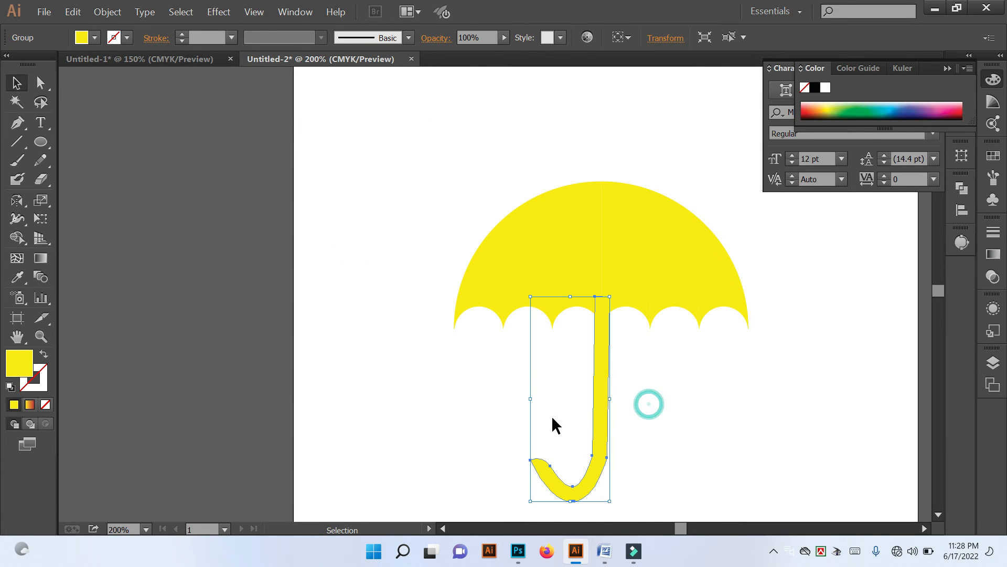
pyautogui.rightClick(606, 436)
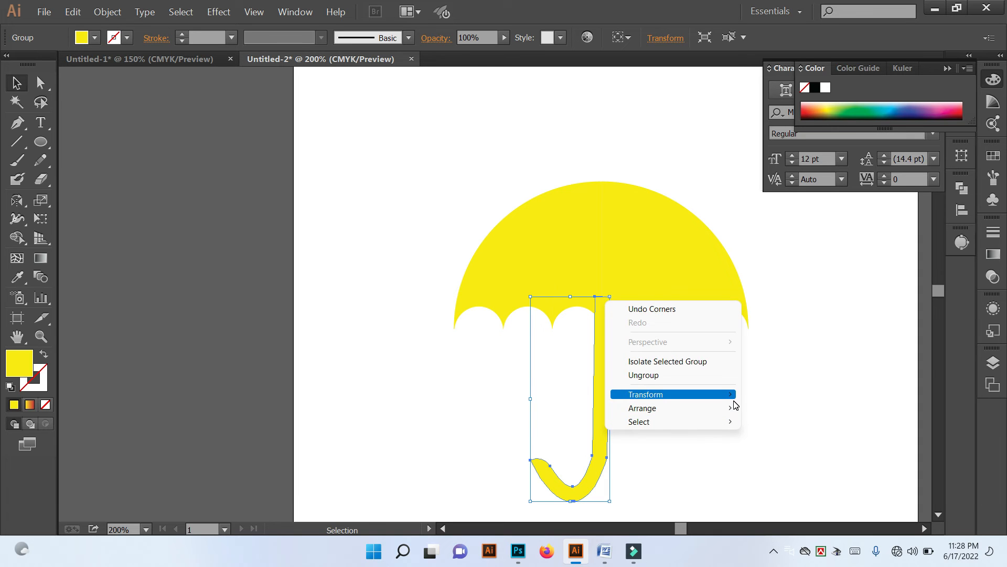
pyautogui.moveTo(734, 398)
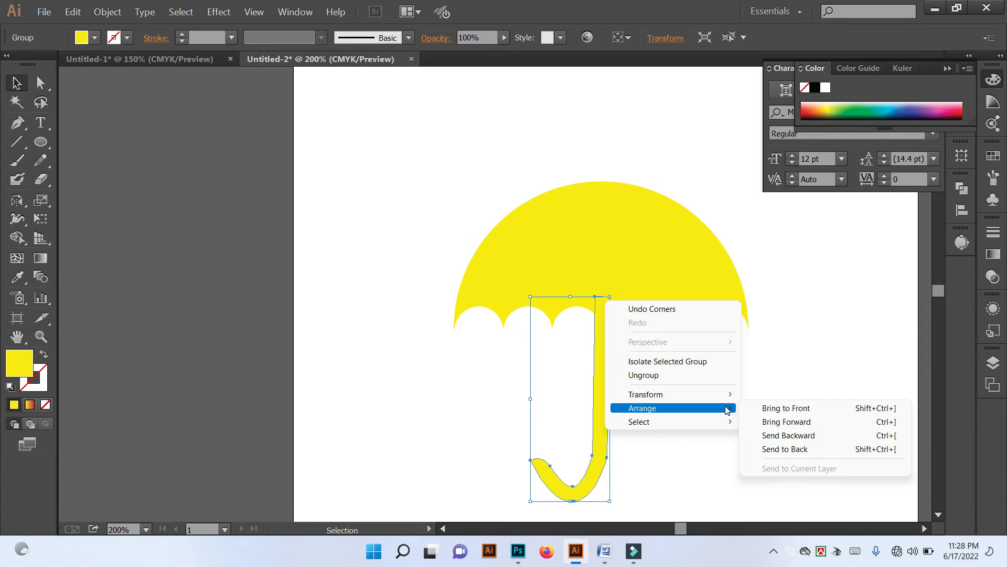
pyautogui.click(801, 452)
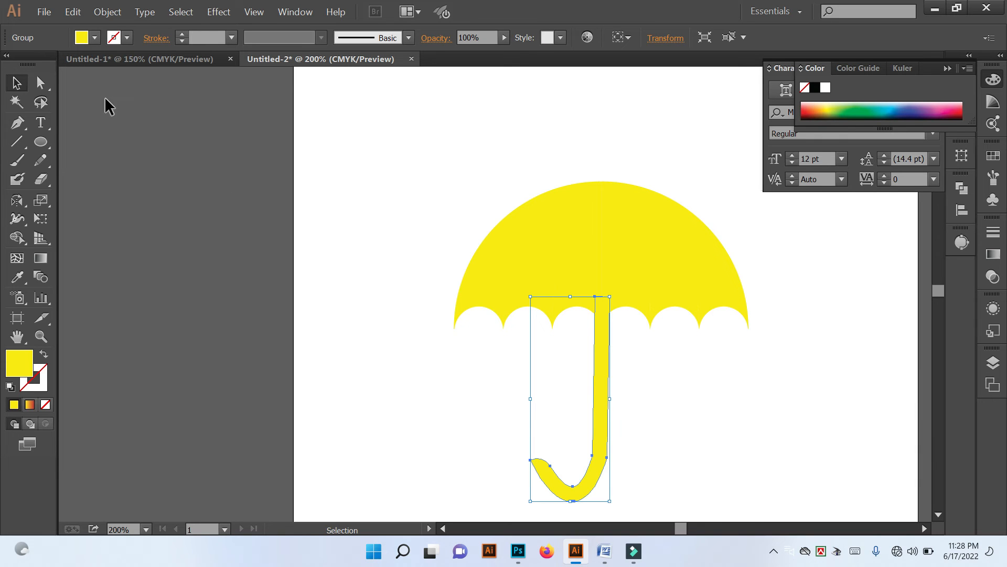
pyautogui.click(312, 168)
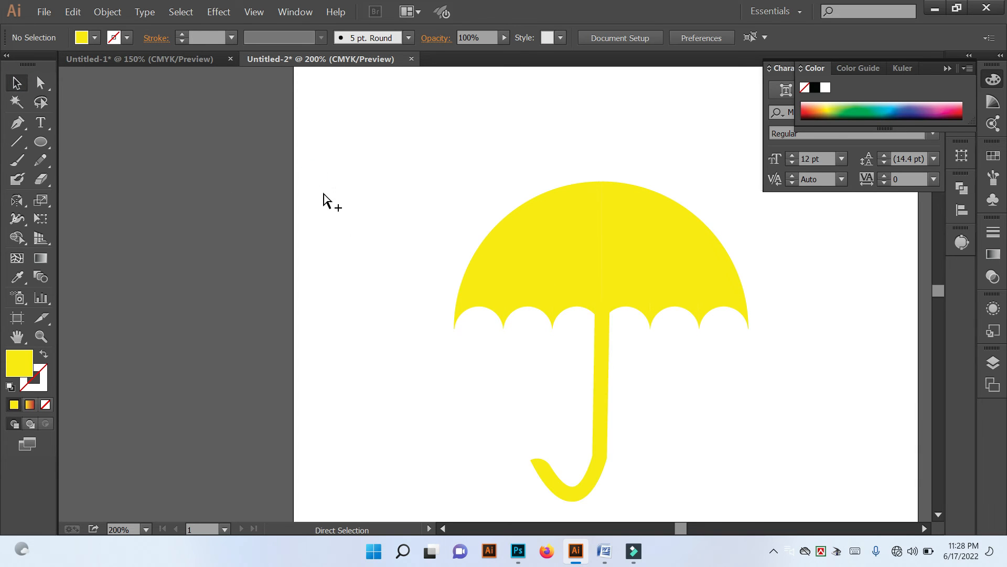
# Nudge the yellow-to-red gradient square slightly down near the artboard's upper corner.
pyautogui.scroll(-2, 345, 230)
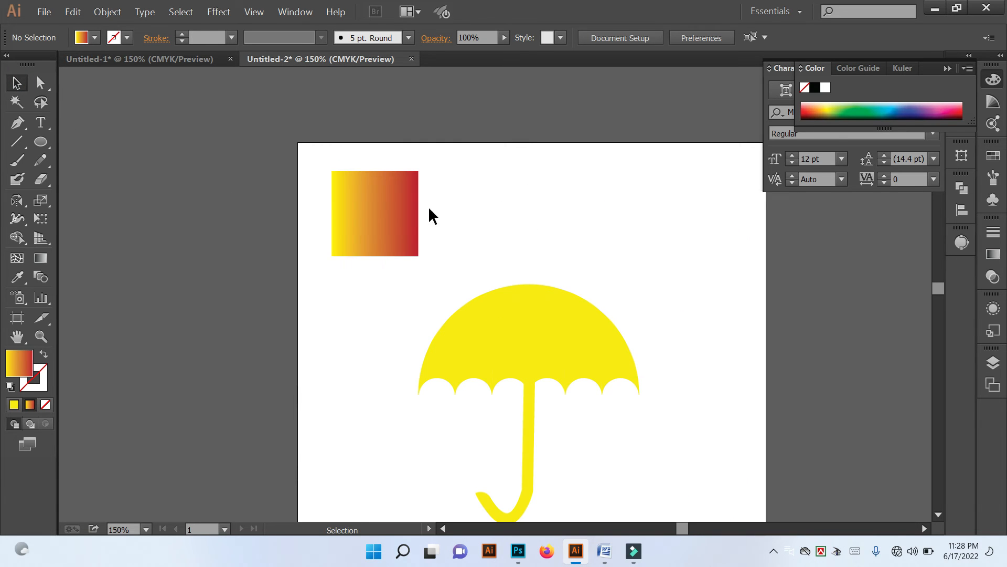
pyautogui.moveTo(399, 212); pyautogui.dragTo(399, 219)
pyautogui.click(512, 207)
pyautogui.click(391, 226)
pyautogui.click(496, 234)
# Fill all six canopy panels with the square's yellow-to-red gradient using the Eyedropper.
pyautogui.moveTo(454, 279); pyautogui.dragTo(607, 325)
pyautogui.click(17, 276)
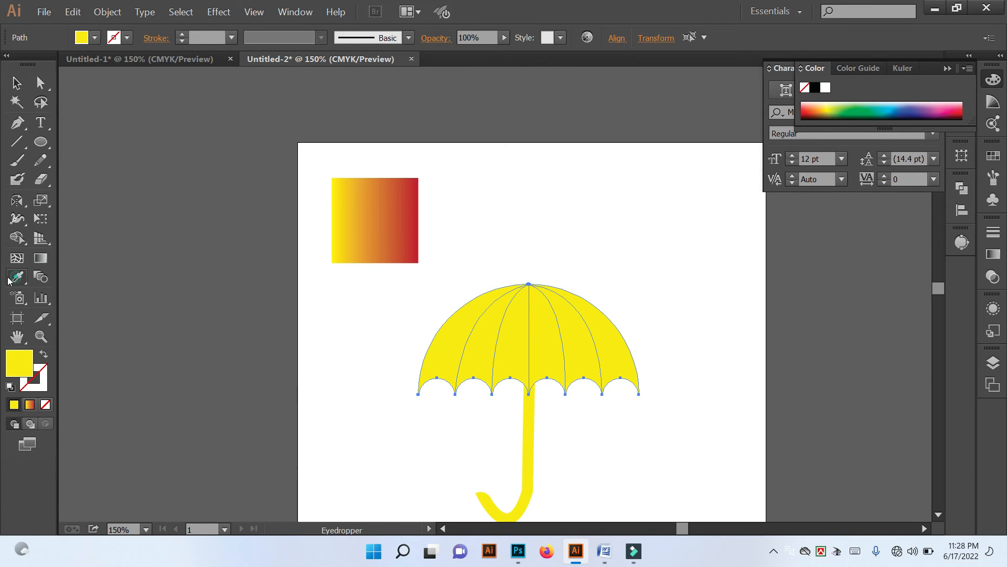
pyautogui.click(350, 212)
pyautogui.click(16, 82)
pyautogui.click(569, 222)
# Redraw the leftmost canopy panel's gradient across its width with the Gradient tool, from yellow at the outer edge to red.
pyautogui.click(456, 327)
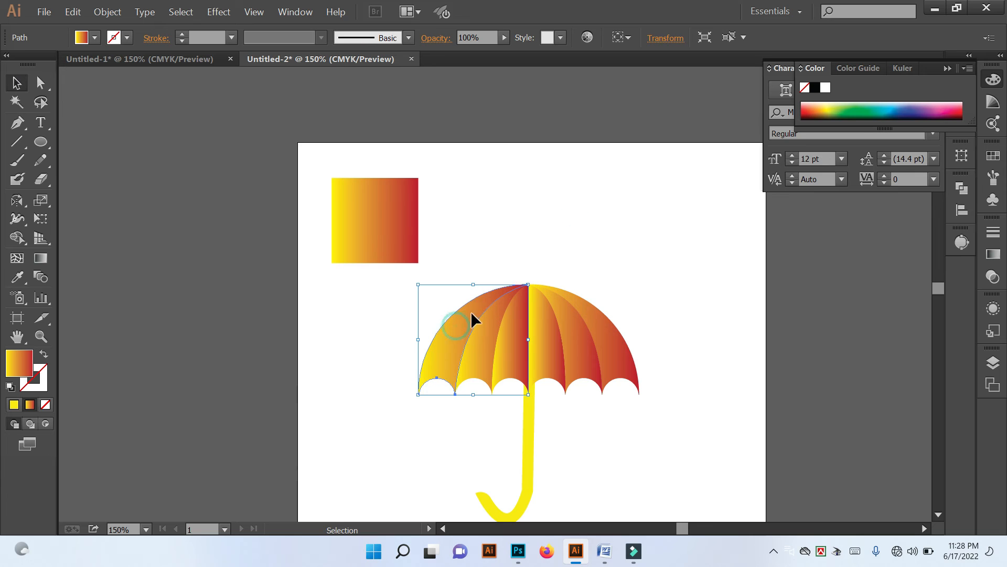
pyautogui.click(40, 257)
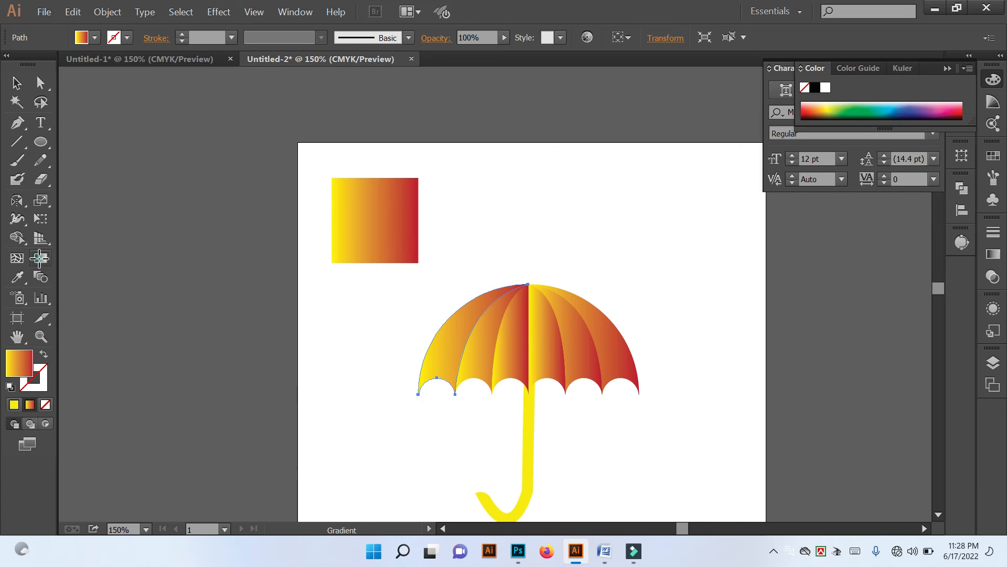
pyautogui.moveTo(421, 336)
pyautogui.mouseDown()
pyautogui.moveTo(468, 352)
pyautogui.moveTo(464, 341)
pyautogui.mouseUp()
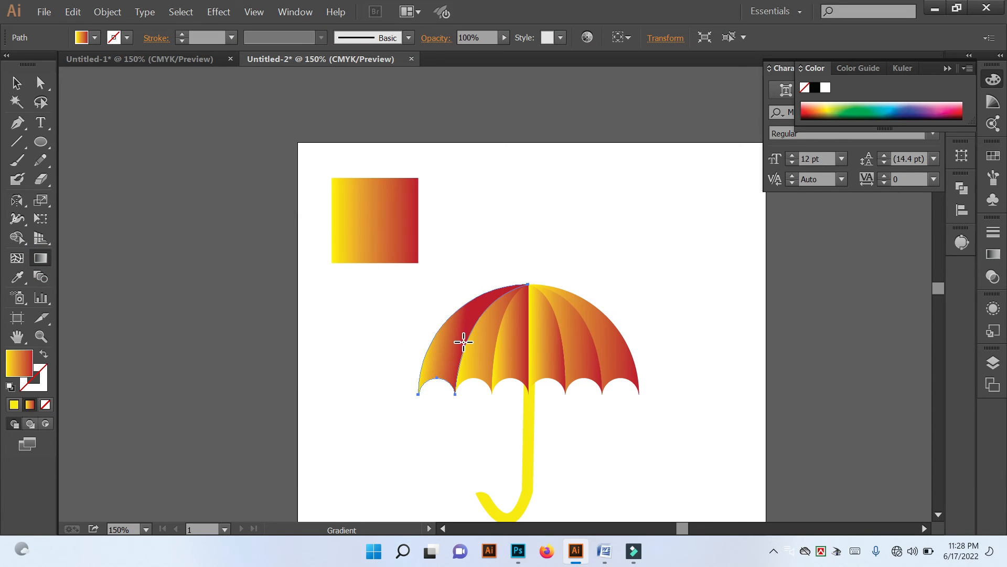
pyautogui.click(16, 83)
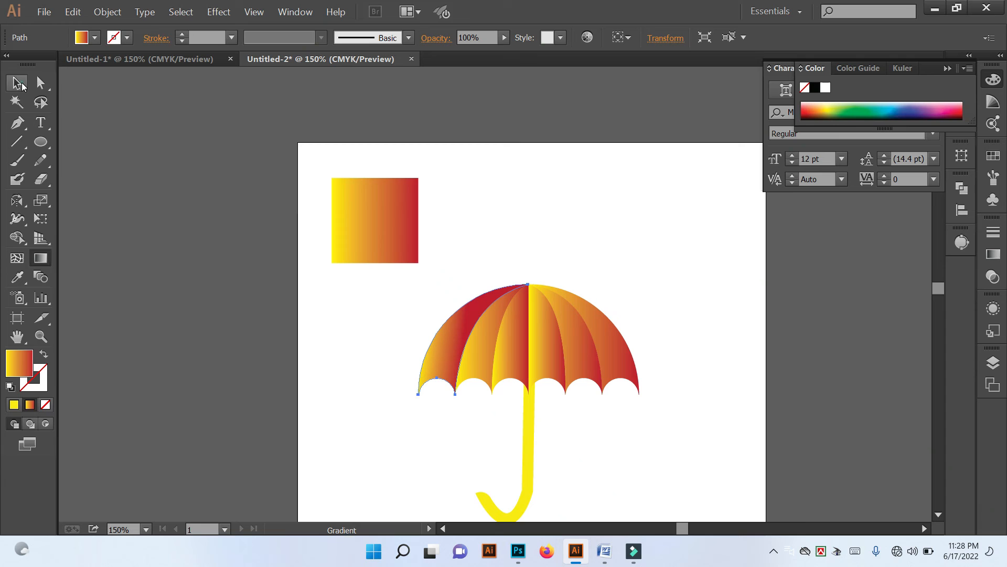
pyautogui.click(266, 292)
# Fill the handle group with the square's yellow-to-red gradient using the Eyedropper.
pyautogui.click(526, 436)
pyautogui.click(17, 277)
pyautogui.click(374, 217)
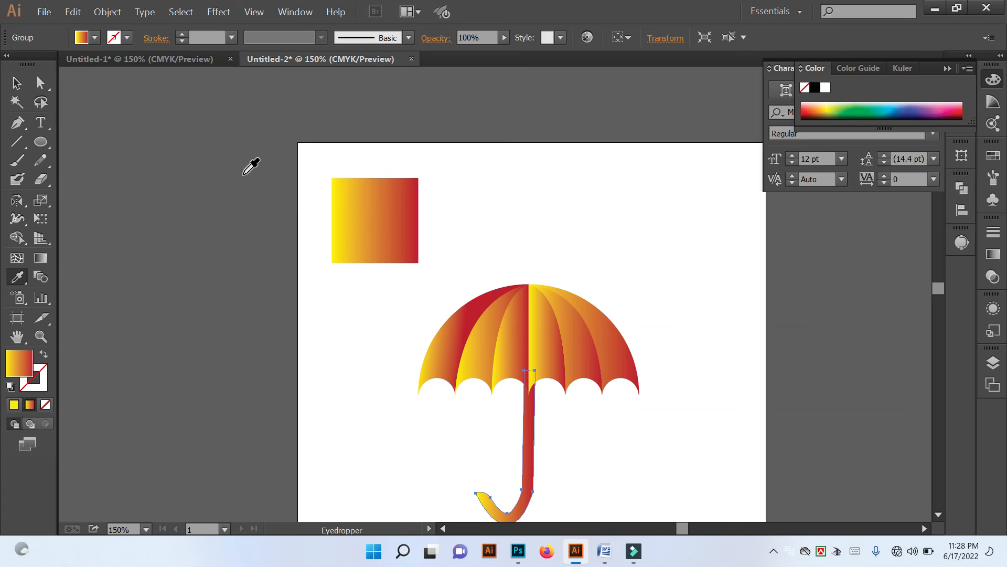
pyautogui.click(16, 80)
pyautogui.click(358, 360)
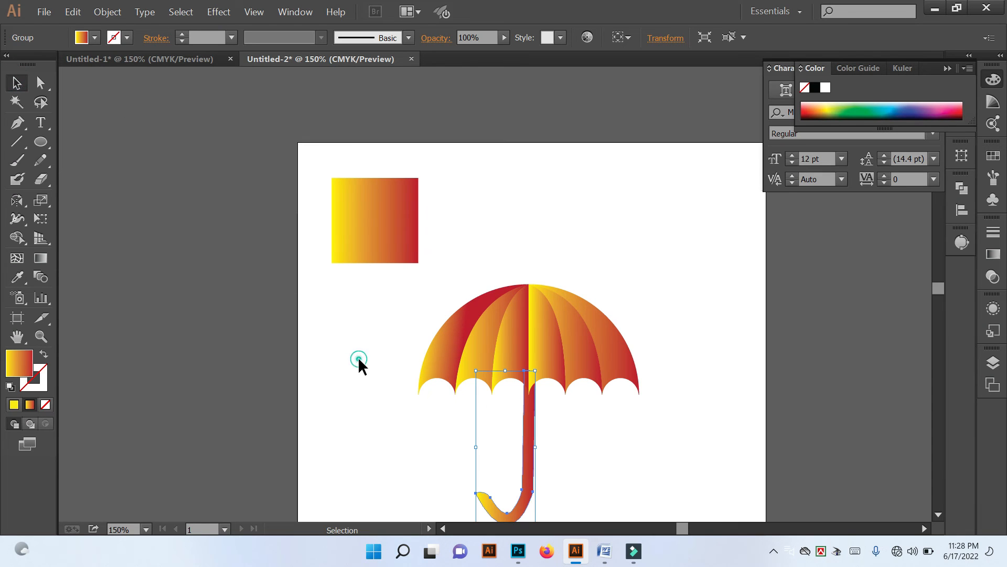
# Draw a small yellow rectangle, about 27 by 44 px, in the empty area above the umbrella's canopy.
pyautogui.scroll(-2, 493, 393)
pyautogui.click(610, 384)
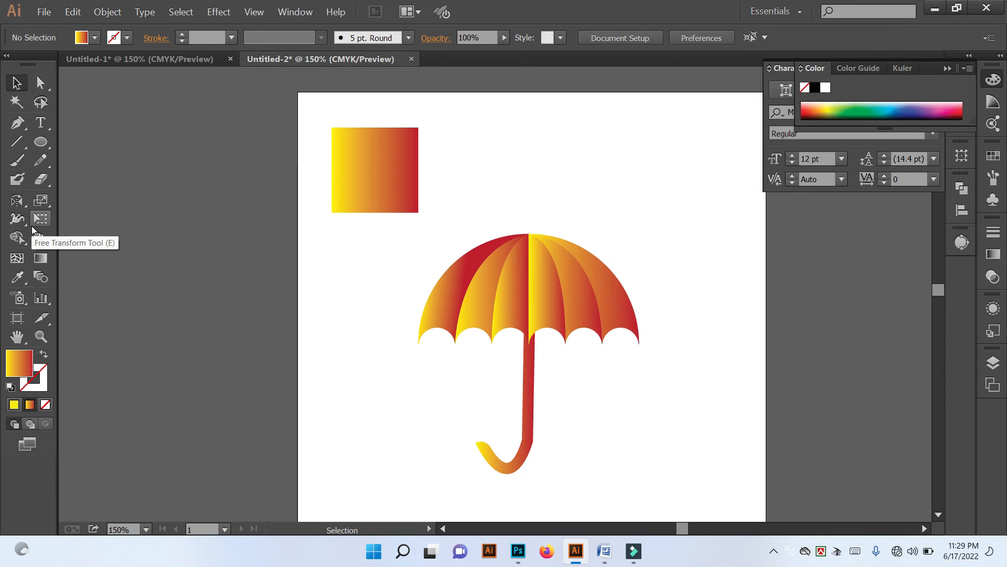
pyautogui.press(',')
pyautogui.click(41, 141)
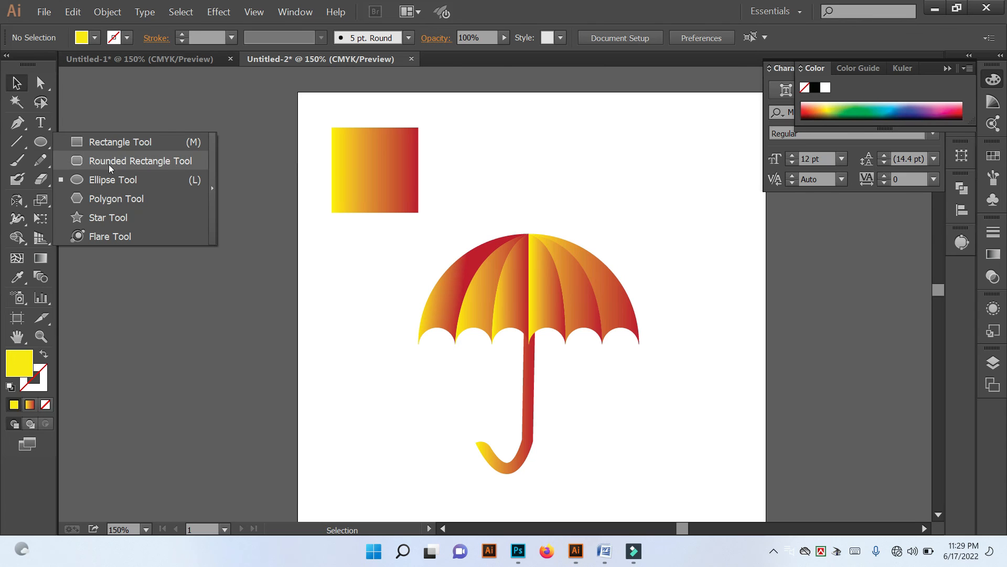
pyautogui.click(112, 142)
pyautogui.moveTo(569, 159); pyautogui.dragTo(591, 194)
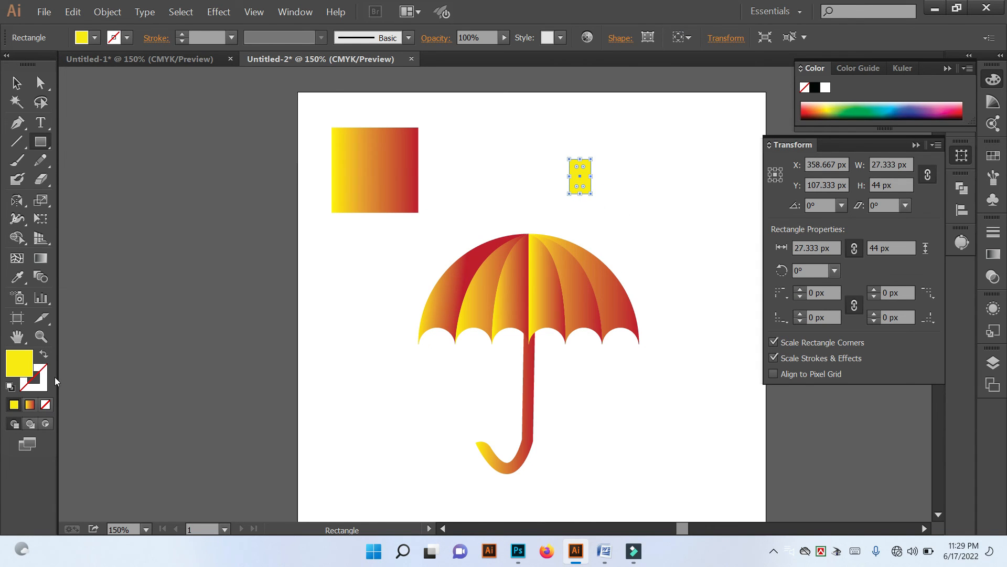
# Swap the small rectangle's yellow fill to its stroke and set the stroke weight to 13 pt.
pyautogui.click(45, 357)
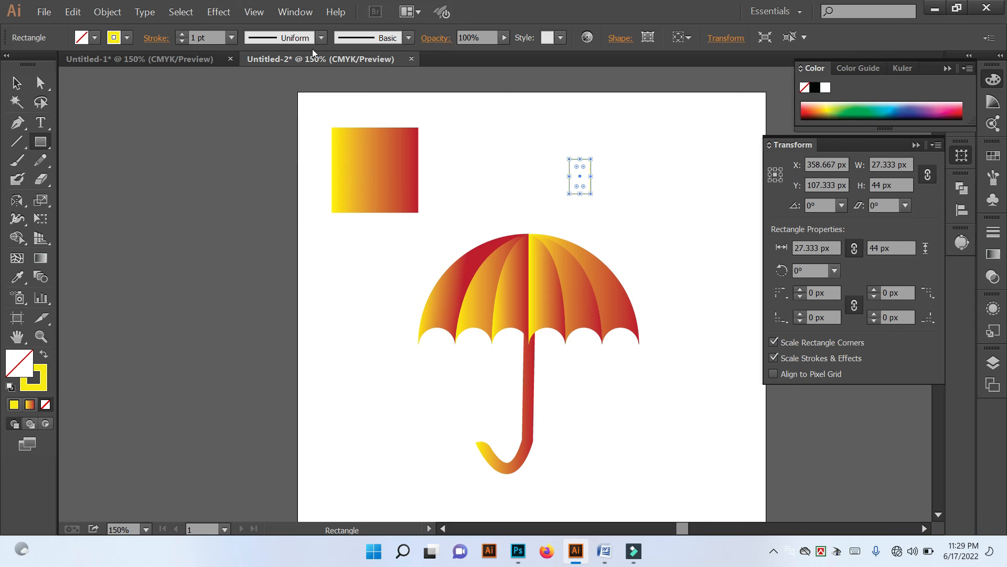
pyautogui.click(183, 35)
pyautogui.click(182, 35)
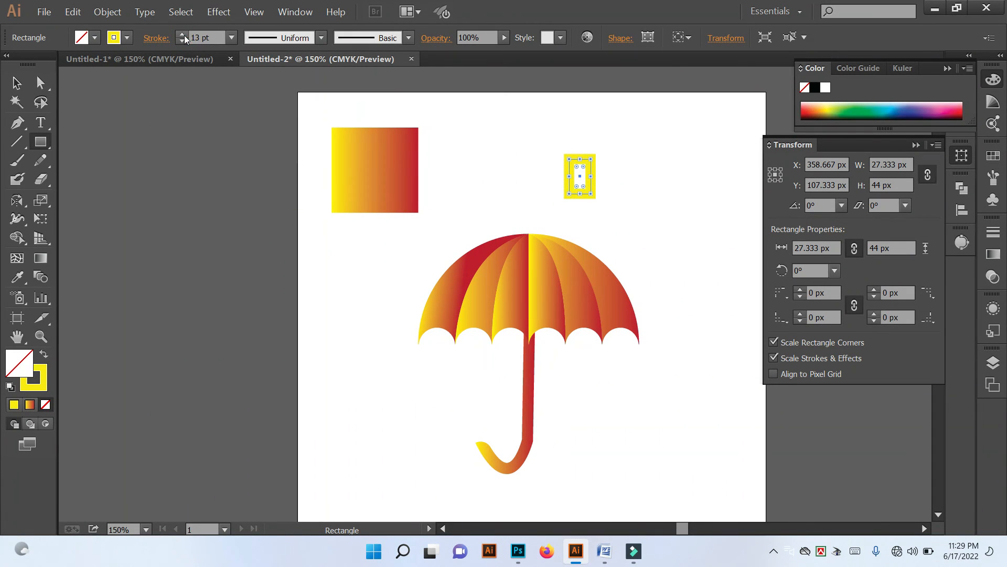
pyautogui.click(555, 177)
pyautogui.click(542, 302)
pyautogui.click(16, 82)
pyautogui.click(464, 138)
# Round the small rectangle's two upper corners to a 13.67 px radius, leaving the lower corners square.
pyautogui.moveTo(620, 161); pyautogui.dragTo(620, 161)
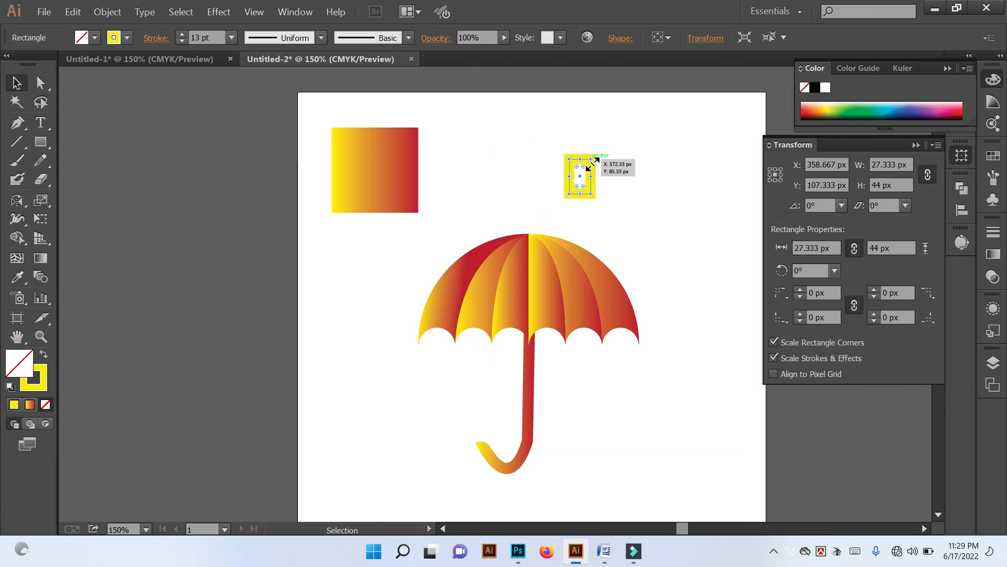
pyautogui.hotkey('ctrl', '=')
pyautogui.hotkey('ctrl', '=')
pyautogui.hotkey('ctrl', '=')
pyautogui.click(603, 165)
pyautogui.click(514, 150)
pyautogui.click(41, 83)
pyautogui.click(395, 134)
pyautogui.moveTo(492, 123); pyautogui.dragTo(531, 201)
pyautogui.press('v')
pyautogui.click(281, 136)
# Move the yellow rounded loop onto the peak of the umbrella's canopy.
pyautogui.hotkey('ctrl', '-')
pyautogui.click(387, 195)
pyautogui.moveTo(503, 232); pyautogui.dragTo(402, 333)
pyautogui.click(468, 289)
pyautogui.hotkey('ctrl', '-')
pyautogui.hotkey('ctrl', '-')
pyautogui.hotkey('ctrl', '-')
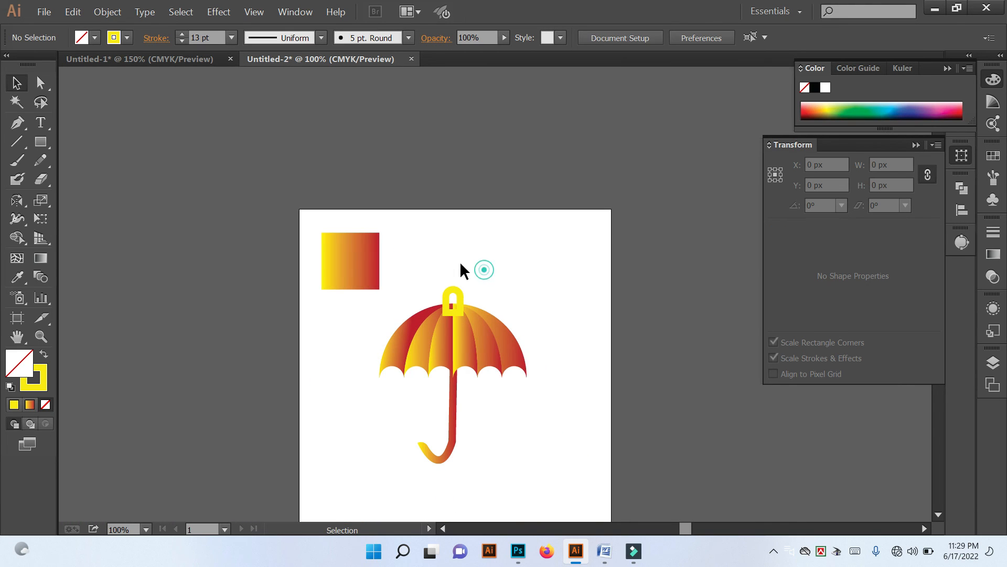
# Send the yellow loop to the back, behind the canopy panels.
pyautogui.rightClick(461, 300)
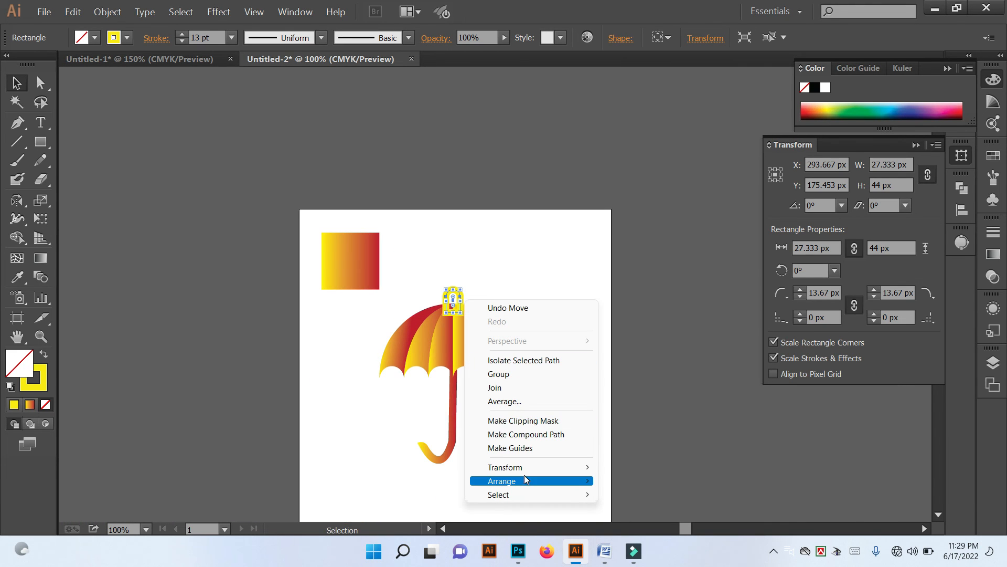
pyautogui.moveTo(537, 487)
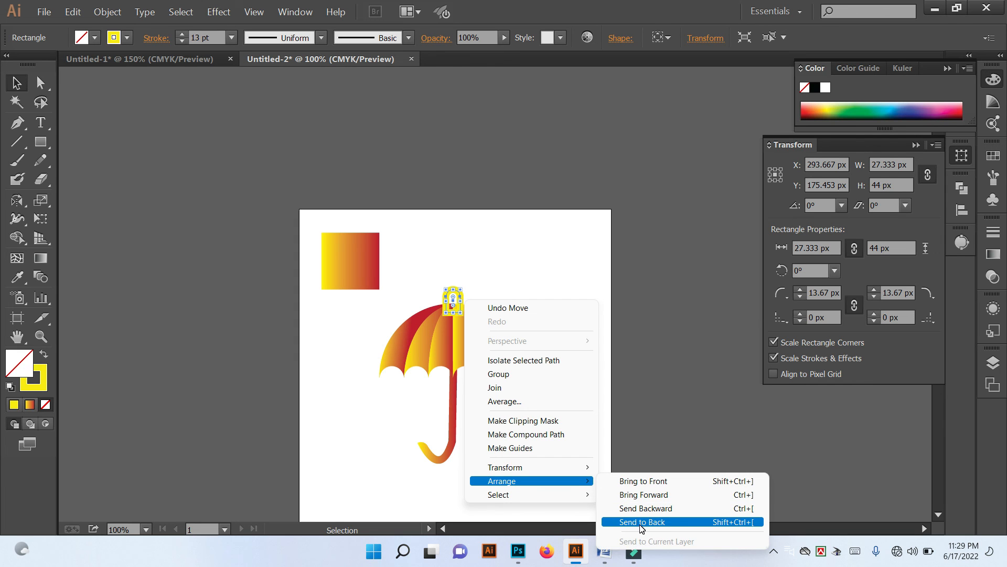
pyautogui.click(641, 527)
pyautogui.click(579, 440)
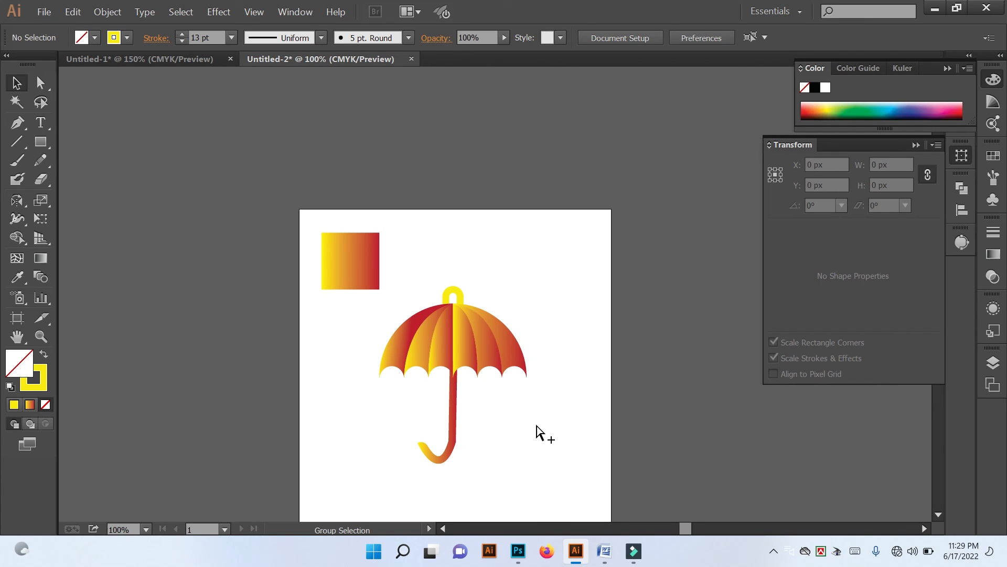
# Draw a 392 px square centred over the whole umbrella.
pyautogui.moveTo(530, 378); pyautogui.dragTo(612, 319)
pyautogui.scroll(1, 612, 319)
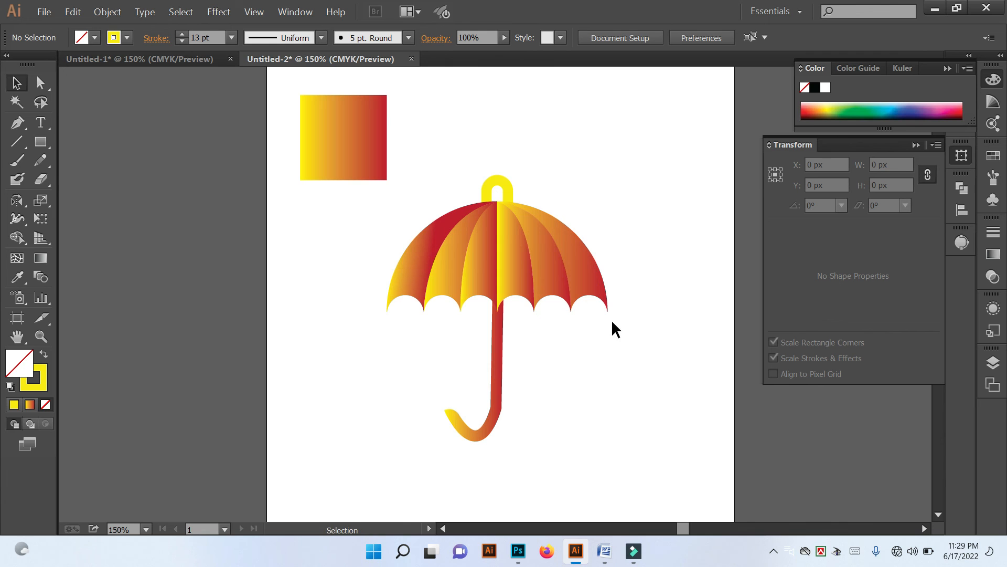
pyautogui.click(46, 145)
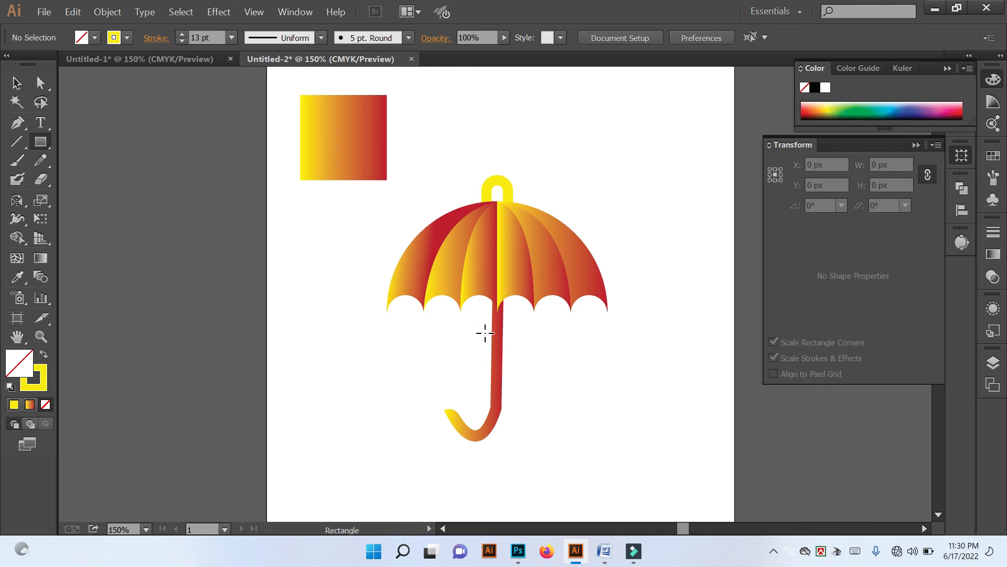
pyautogui.moveTo(500, 329); pyautogui.dragTo(571, 483)
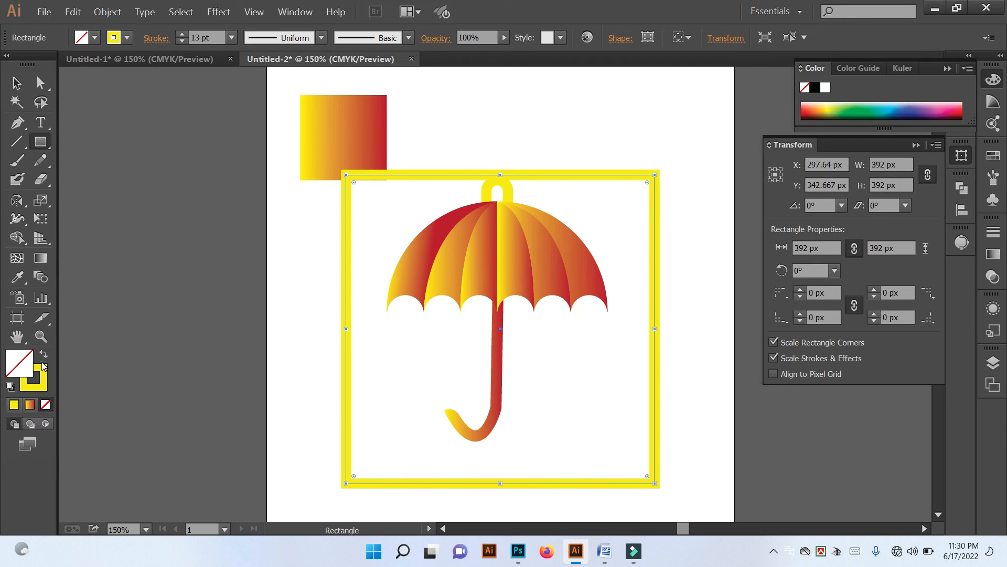
# Remove the large square's stroke and fill it with dark purple.
pyautogui.click(42, 386)
pyautogui.click(46, 404)
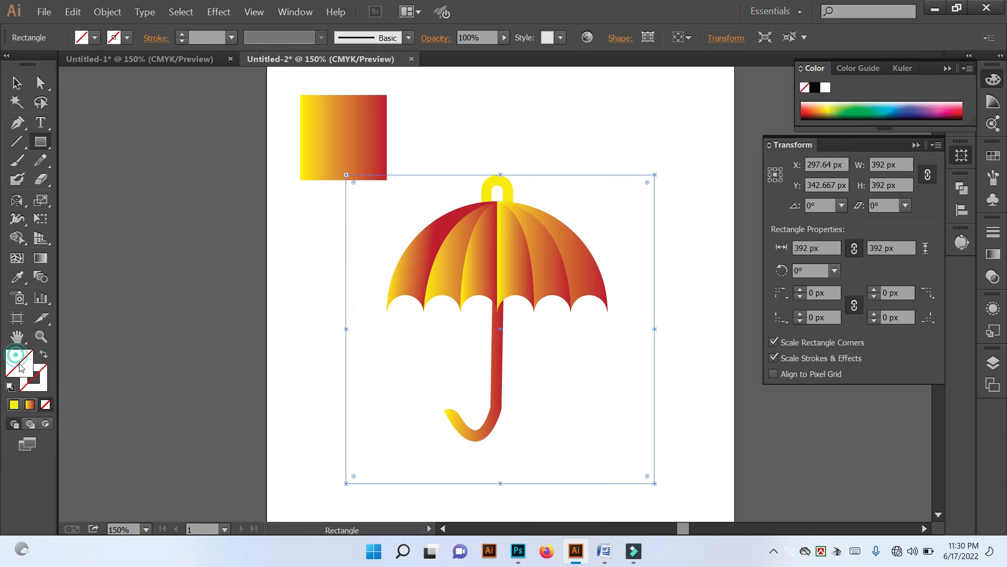
pyautogui.doubleClick(20, 365)
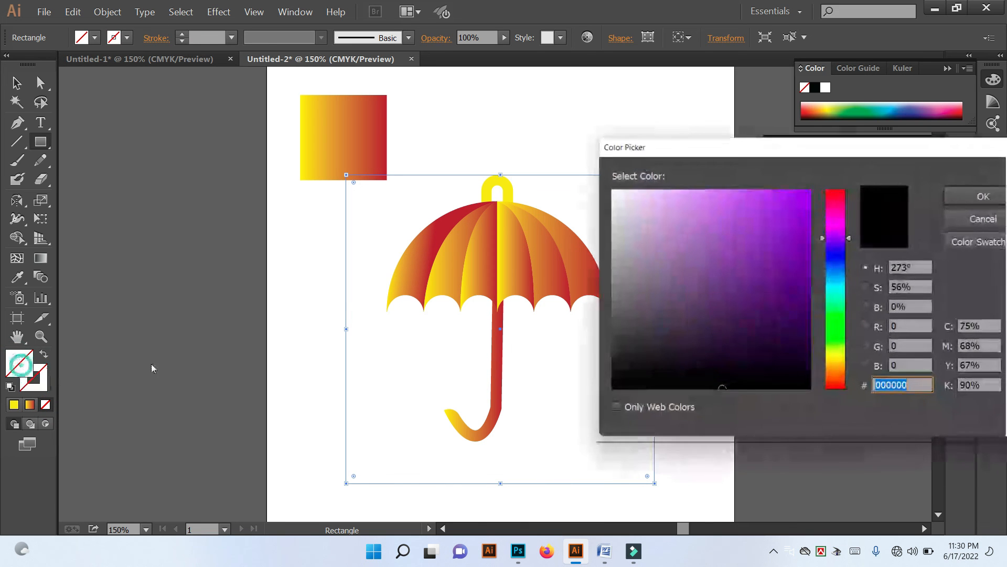
pyautogui.click(951, 198)
# Send the purple square to the back as a background behind the umbrella.
pyautogui.rightClick(512, 353)
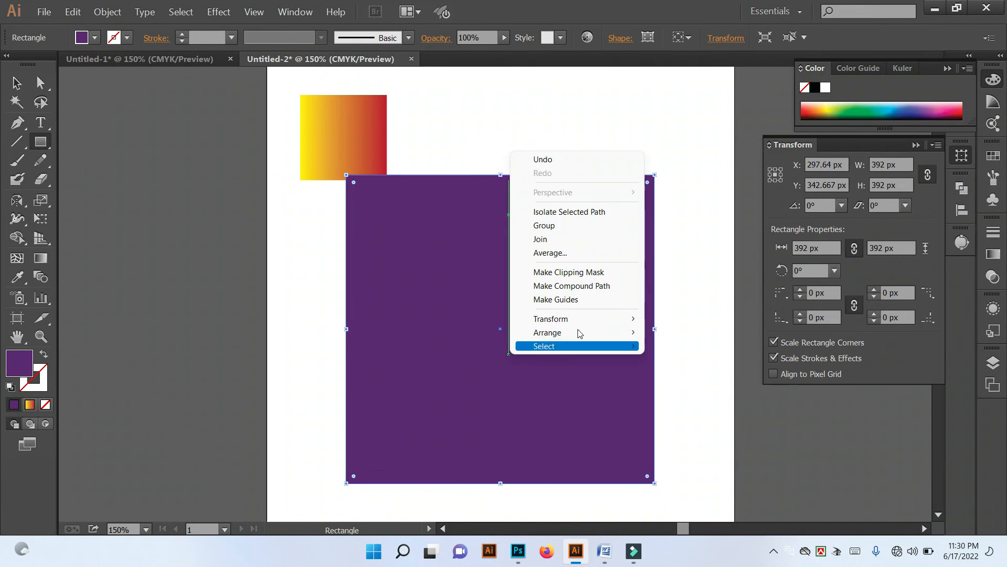
pyautogui.moveTo(643, 346)
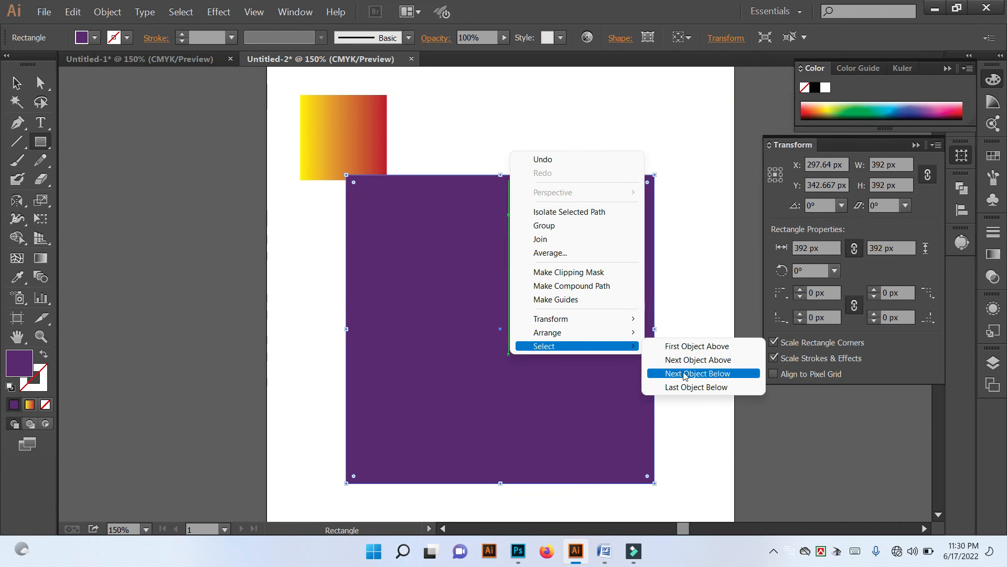
pyautogui.moveTo(608, 334)
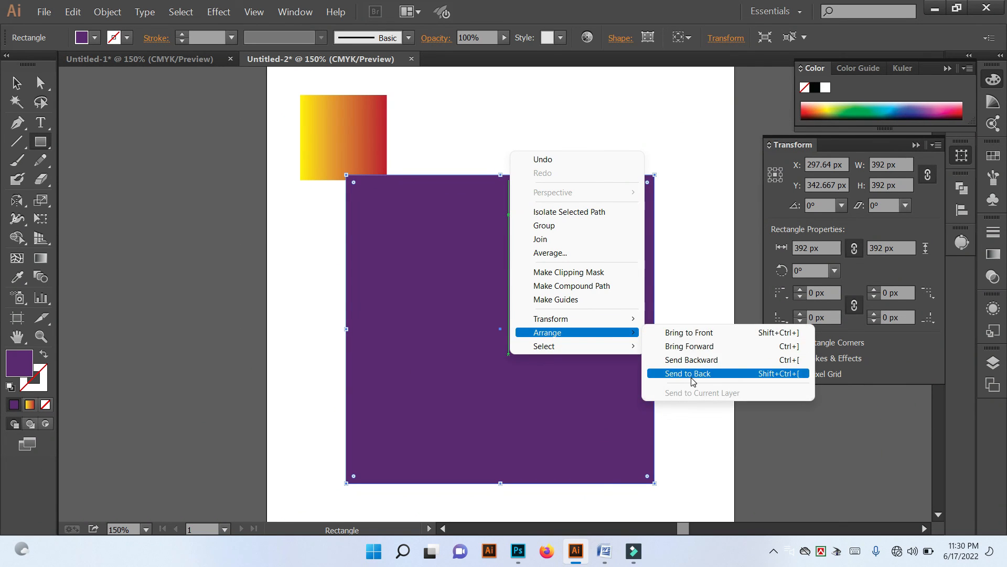
pyautogui.click(692, 381)
# Move the yellow-to-red gradient square off the artboard onto the canvas beside its upper left corner.
pyautogui.click(16, 80)
pyautogui.click(142, 118)
pyautogui.moveTo(218, 101); pyautogui.dragTo(443, 147)
pyautogui.moveTo(344, 128); pyautogui.dragTo(151, 104)
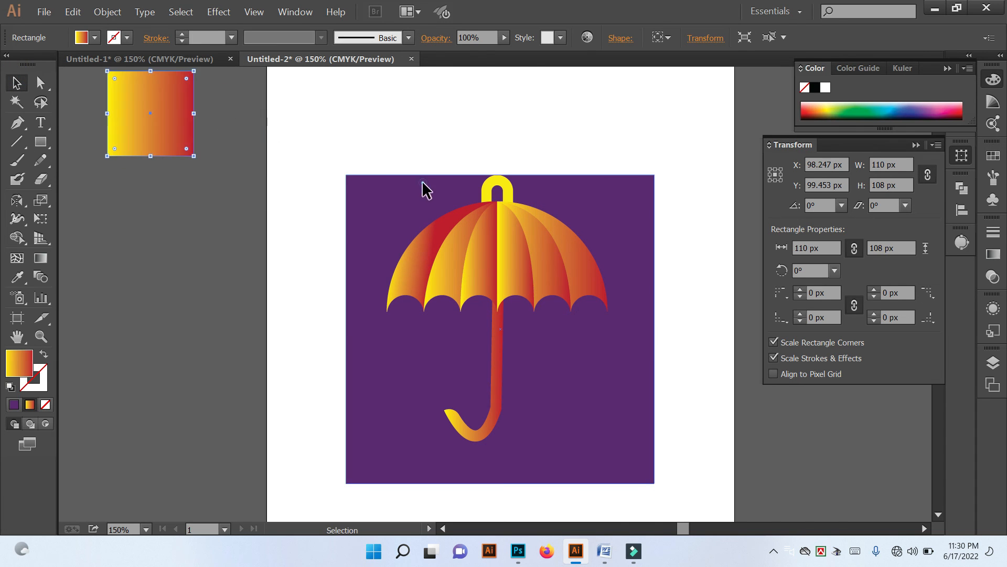
# Move the purple background square up about 22 px to frame the umbrella and its top loop.
pyautogui.click(400, 185)
pyautogui.moveTo(401, 184); pyautogui.dragTo(417, 167)
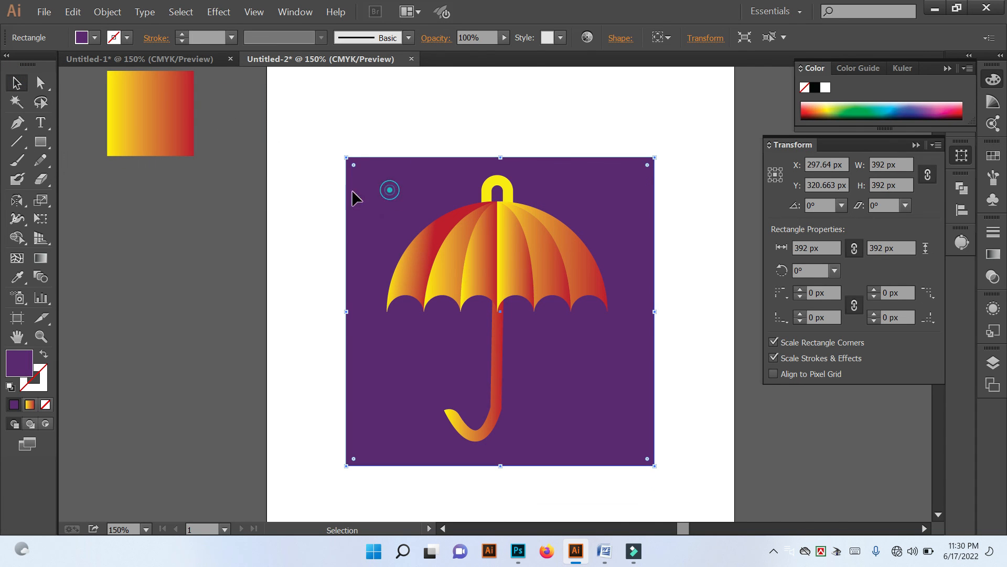
pyautogui.click(277, 178)
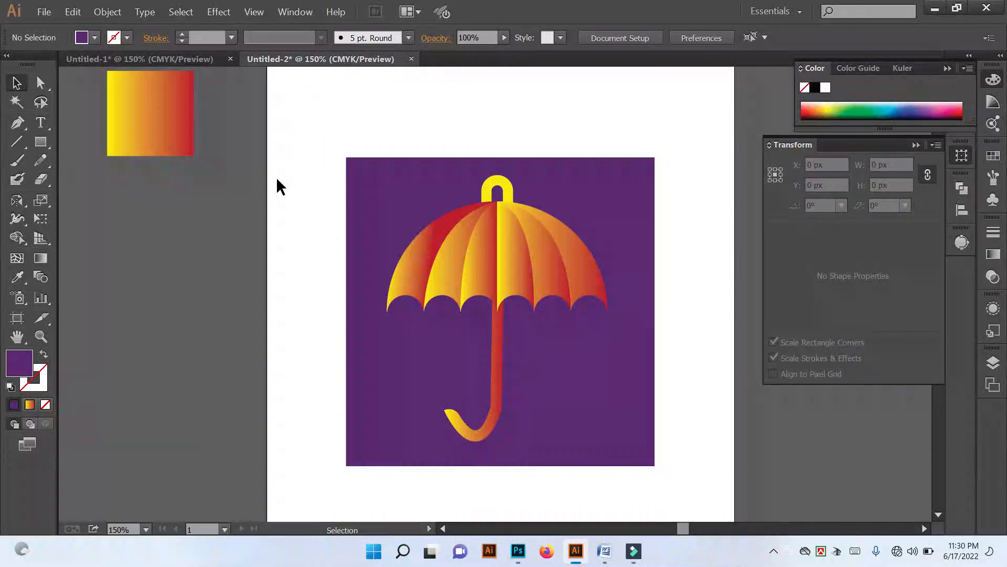